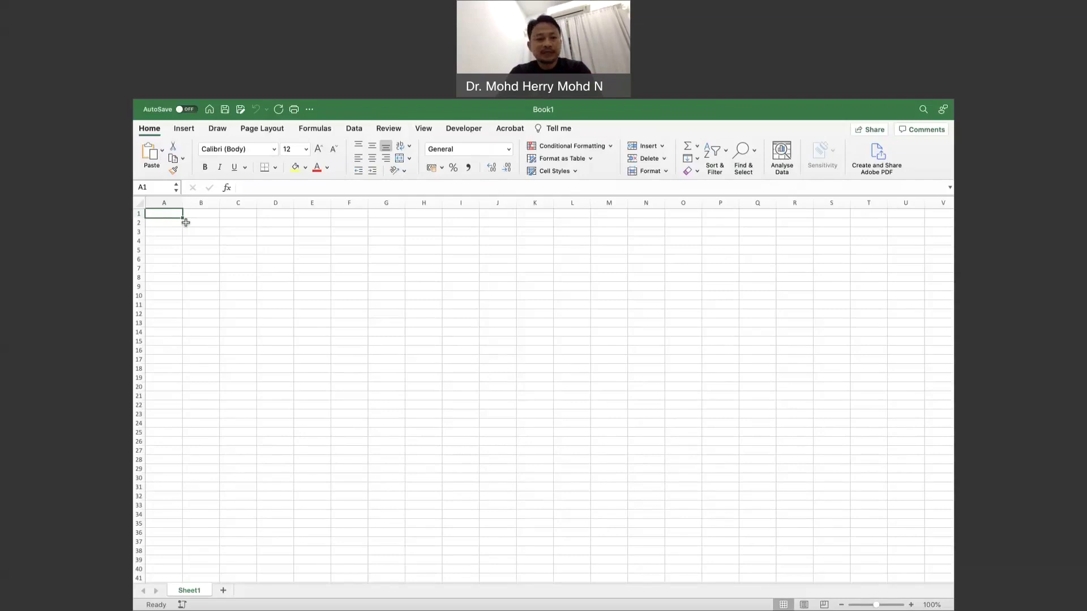
Step: Enter the column heading "Tahun" in cell A1
text(Tah)
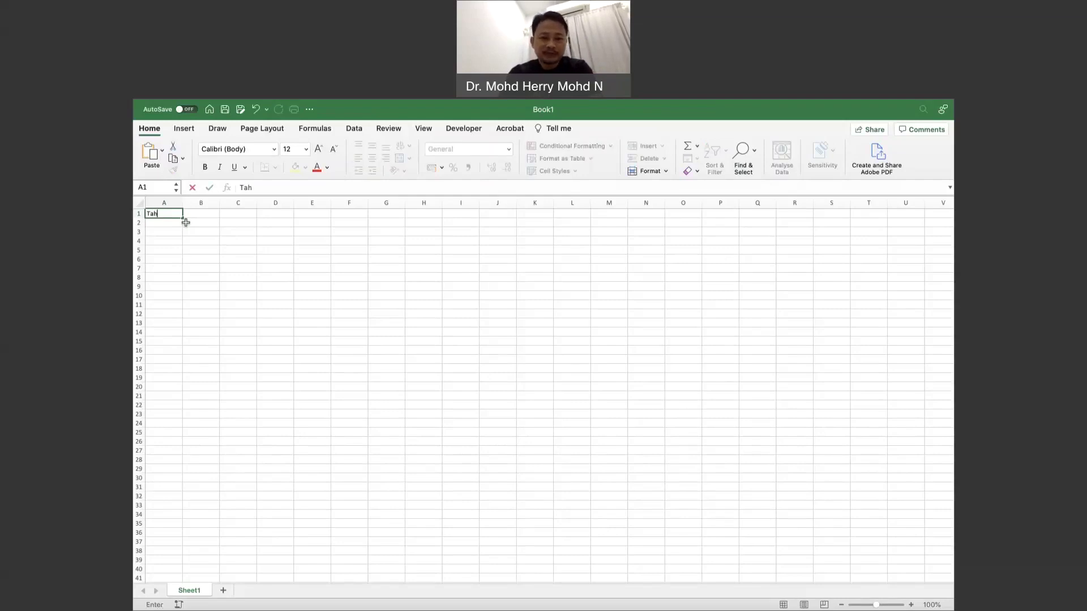
text(un)
scroll(233, 261, up, 4)
scroll(232, 261, up, 3)
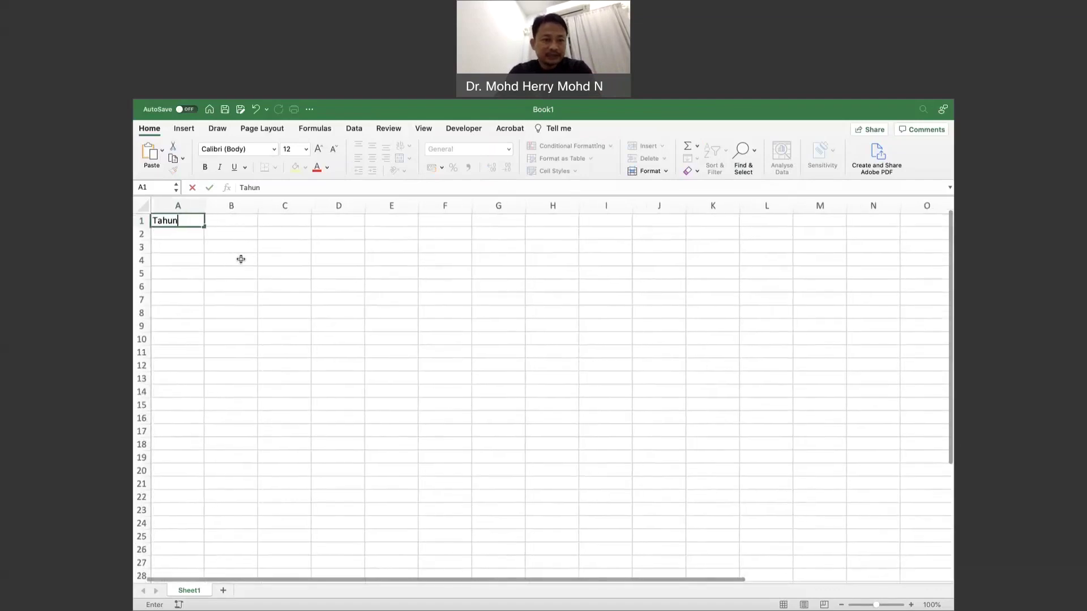
scroll(241, 260, up, 4)
scroll(241, 259, up, 5)
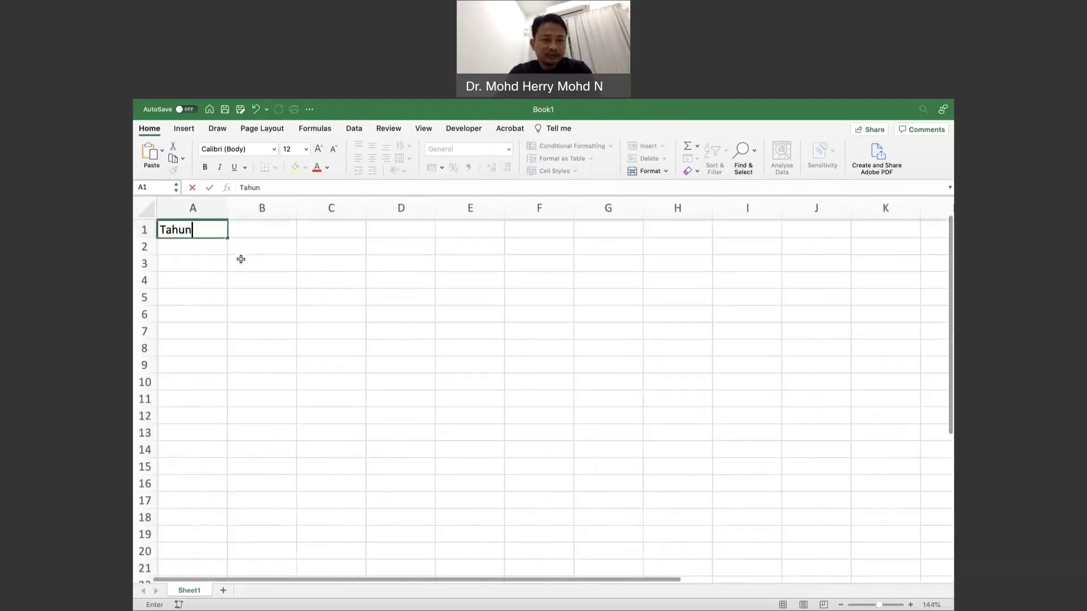
Step: Fill cells A2 to A4 under Tahun with the years 2018, 2019 and 2018
click(202, 259)
click(197, 250)
text(200)
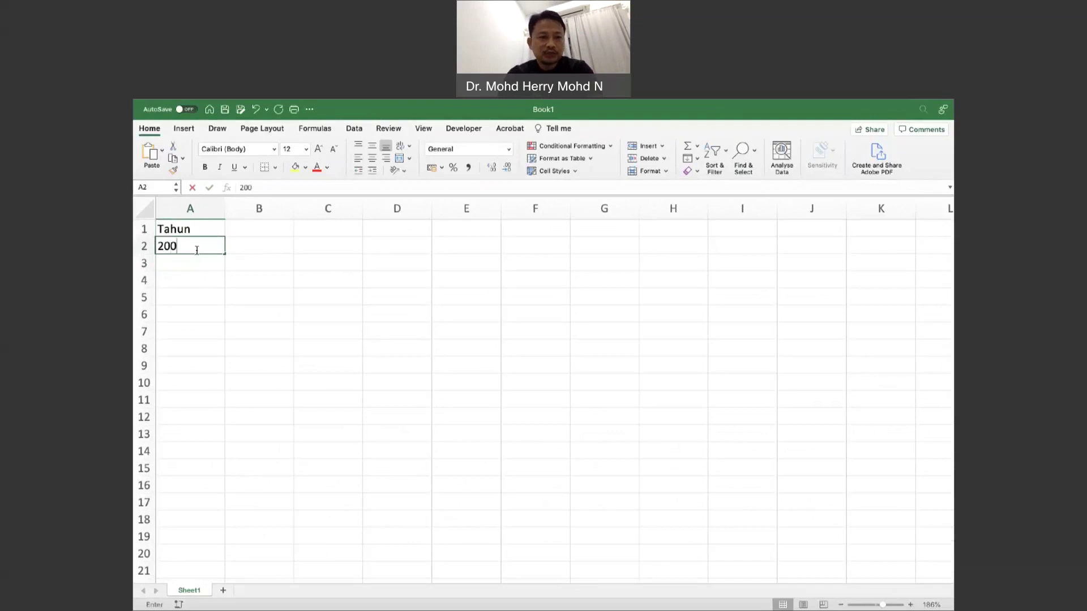
key(BackSpace)
text(18)
key(Return)
text(2019)
key(Return)
text(2018)
key(Return)
Step: Continue the Tahun column in cells A5 to A8 with 2020, 2021, 2022 and 2021
text(2020)
key(Return)
text(2021)
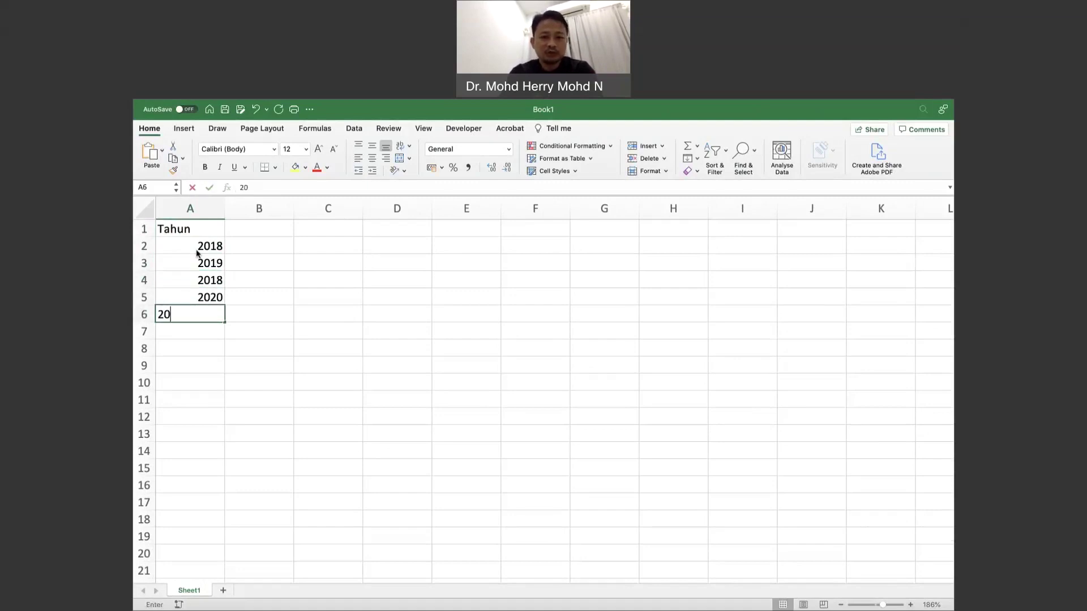
key(Return)
text(2024)
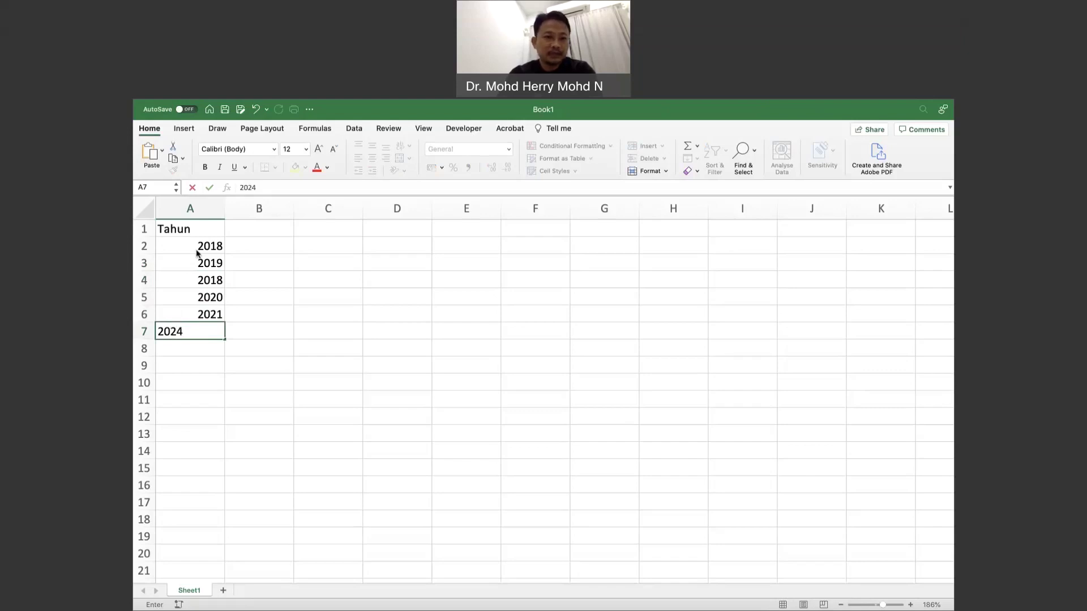
key(BackSpace)
text(22)
key(Return)
text(2021)
key(Return)
Step: Complete the Tahun column in cells A9 to A11 with 2020, 2019 and 2019
text(202)
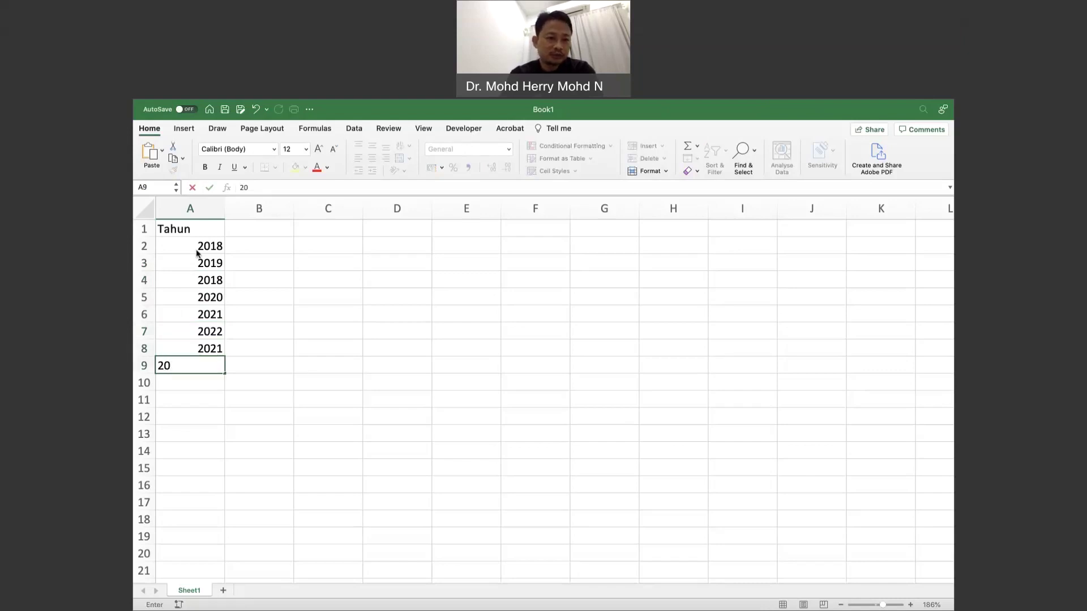
text(0)
key(BackSpace)
text(20)
key(Return)
text(20)
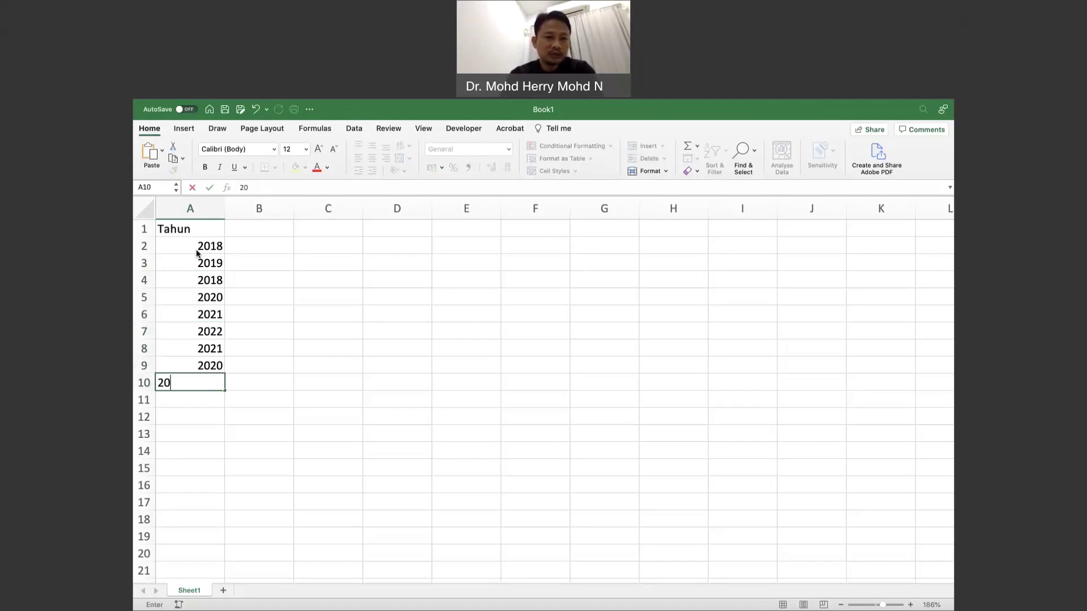
text(19)
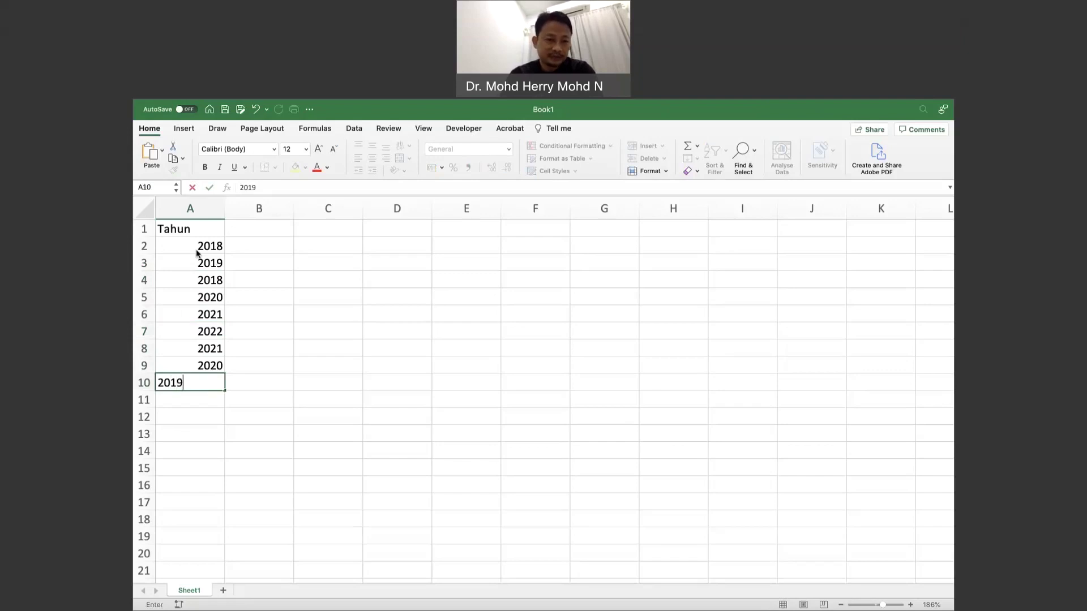
key(Return)
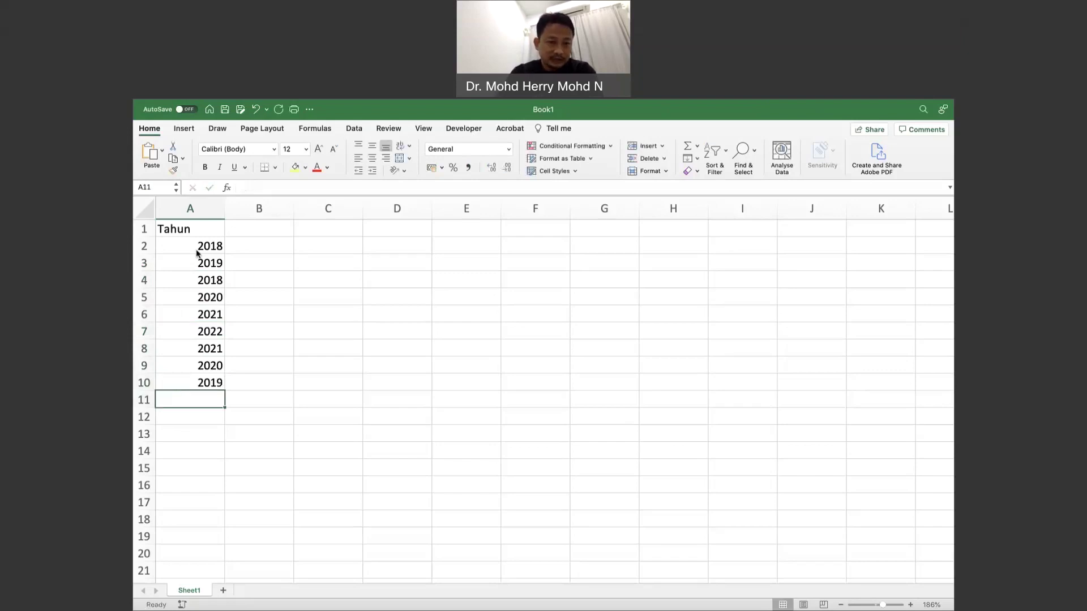
text(2019)
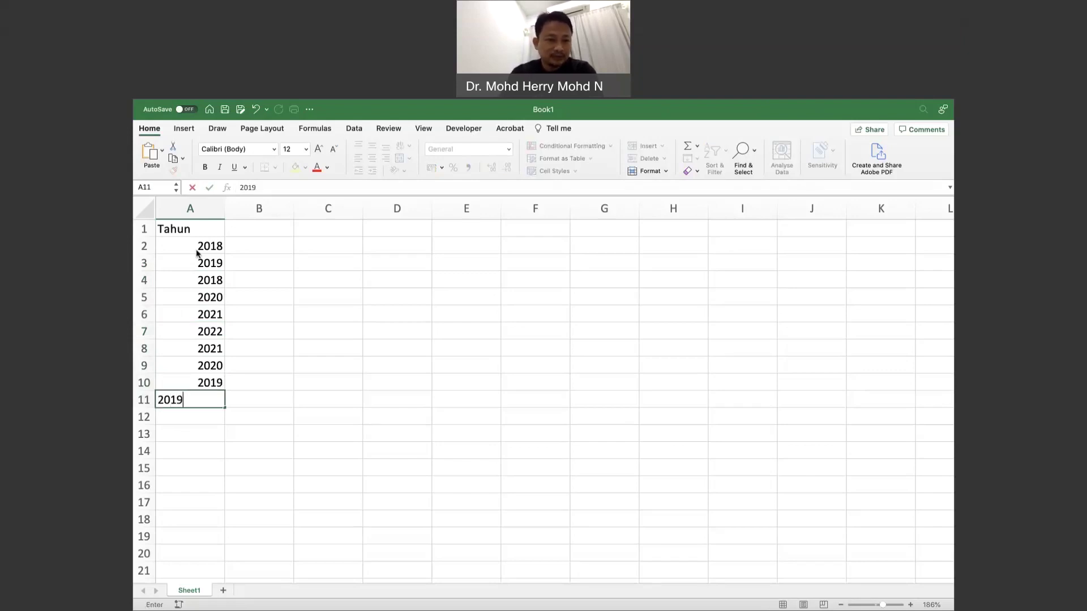
key(Return)
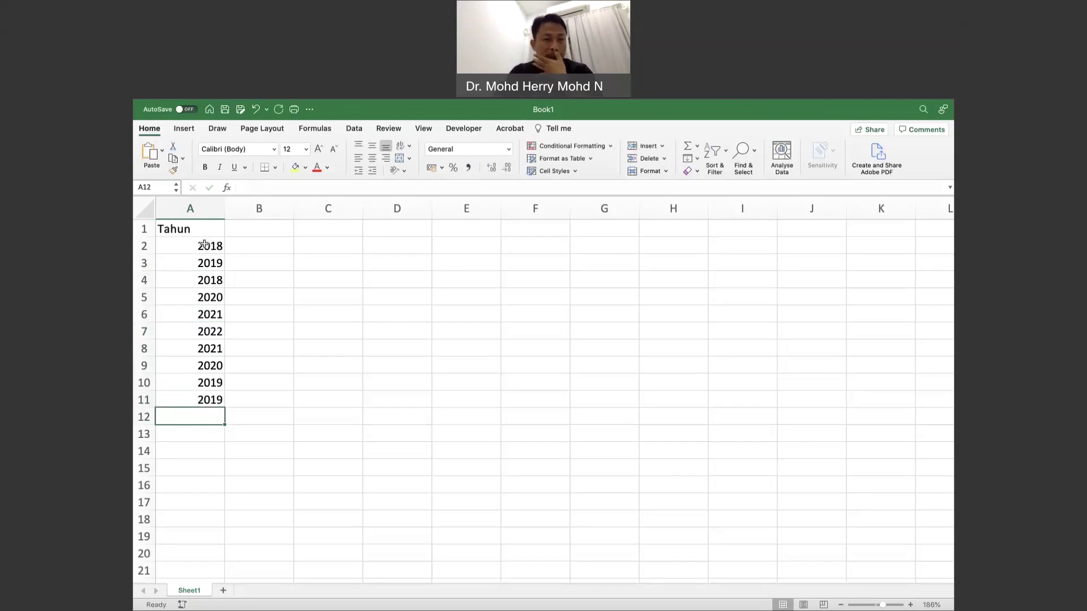
Step: Enter the heading "Jabatan" in cell B1 and widen column B slightly
click(265, 241)
click(262, 233)
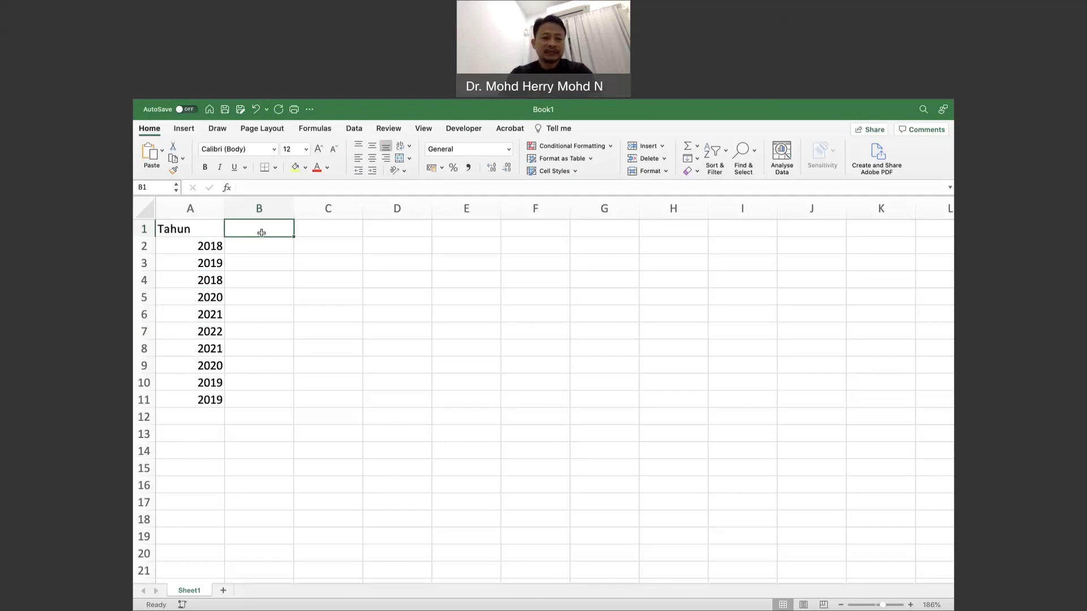
text(Jabatan)
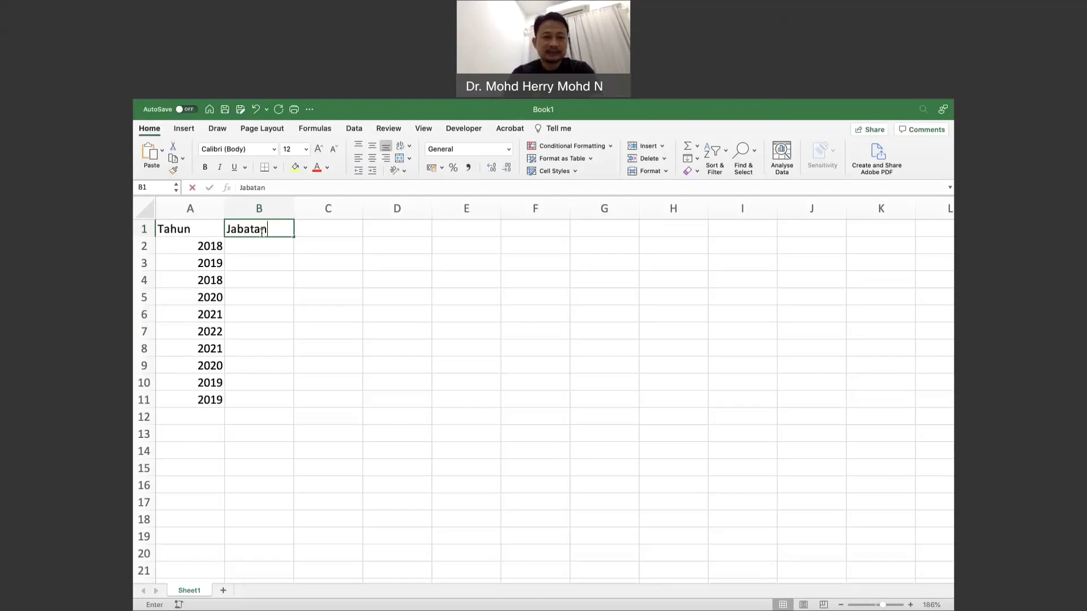
key(Return)
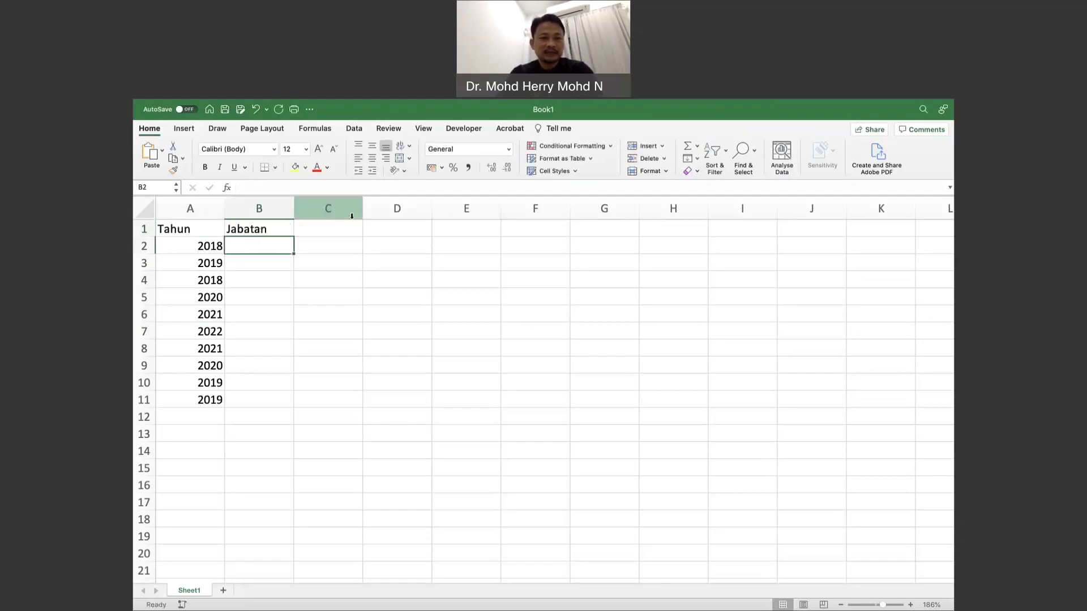
drag(294, 207, 315, 207)
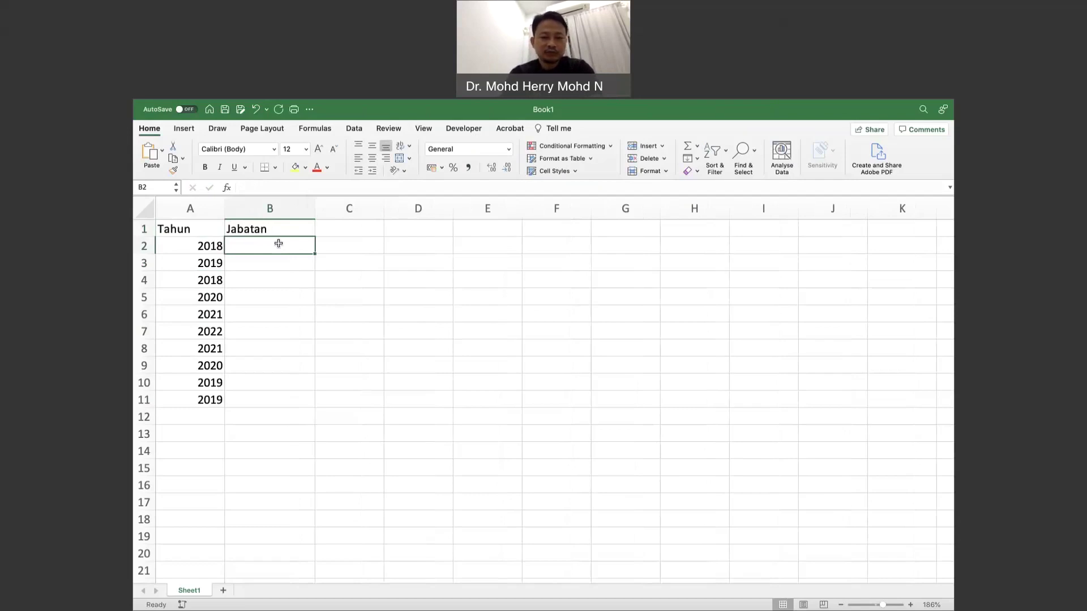
Step: Fill cells B2 to B4 under Jabatan with the department codes BSM, BKW and BPA
text(BSM)
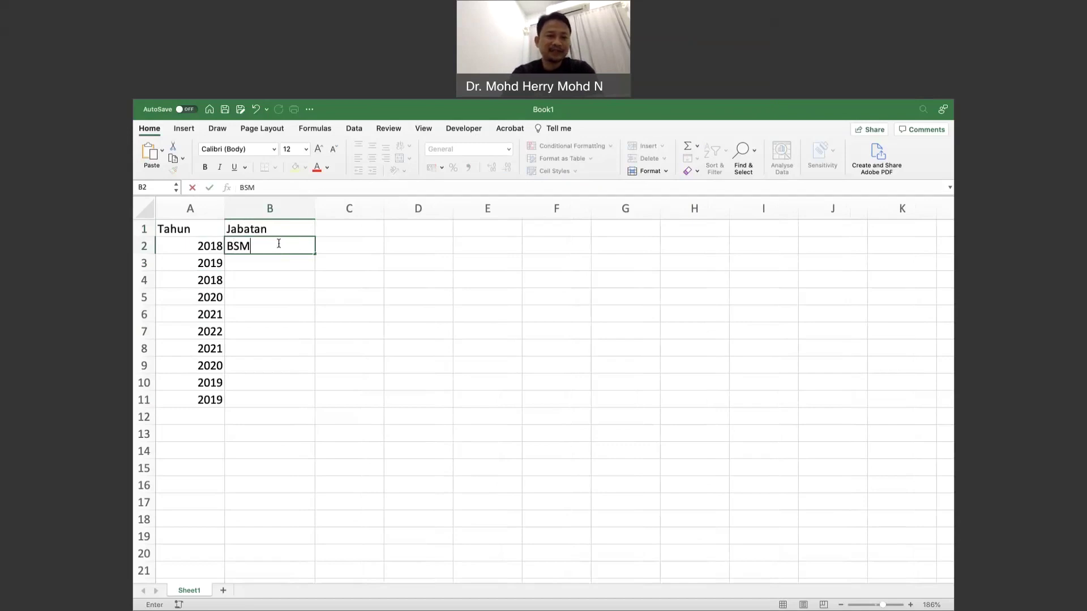
key(Return)
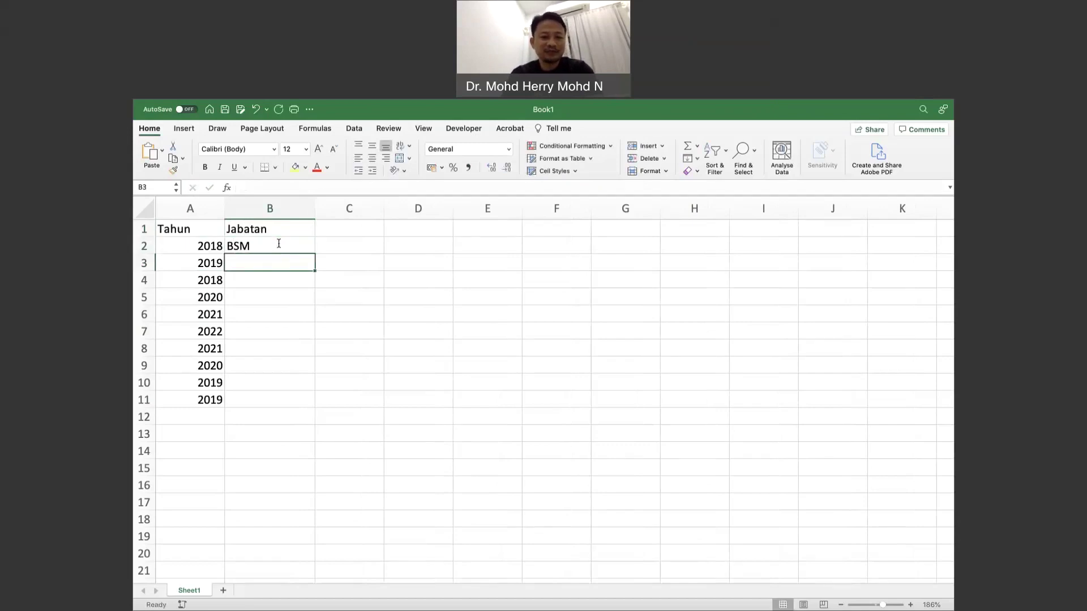
text(B)
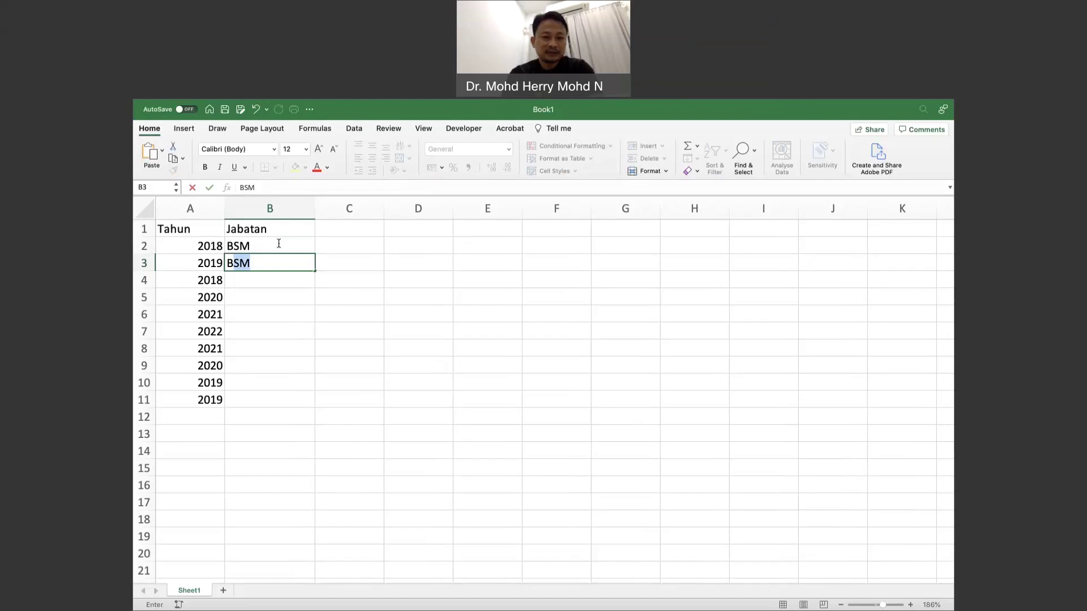
text(KW)
key(Return)
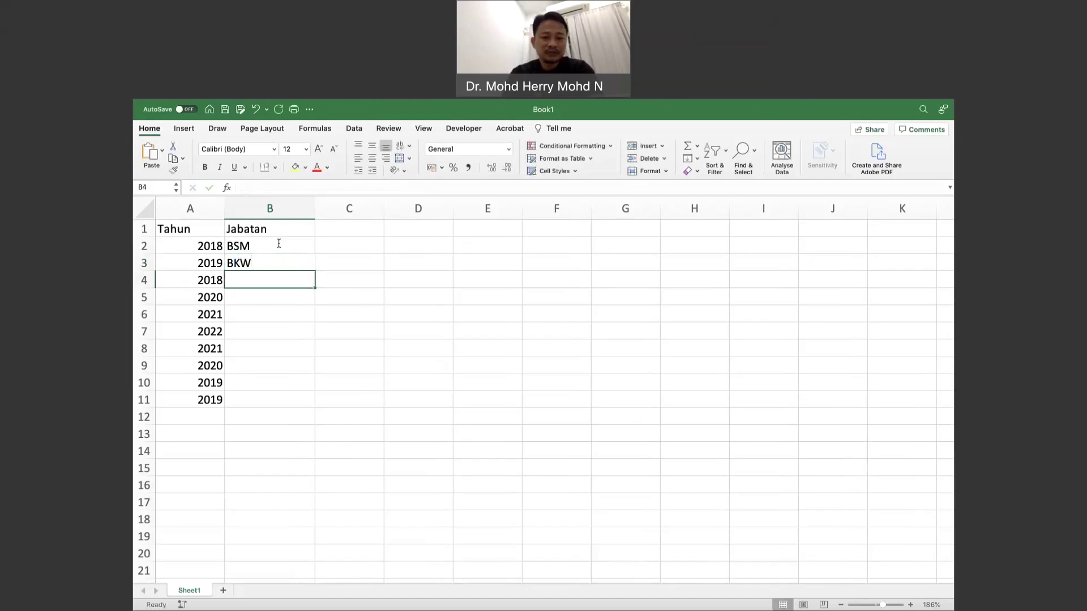
text(B)
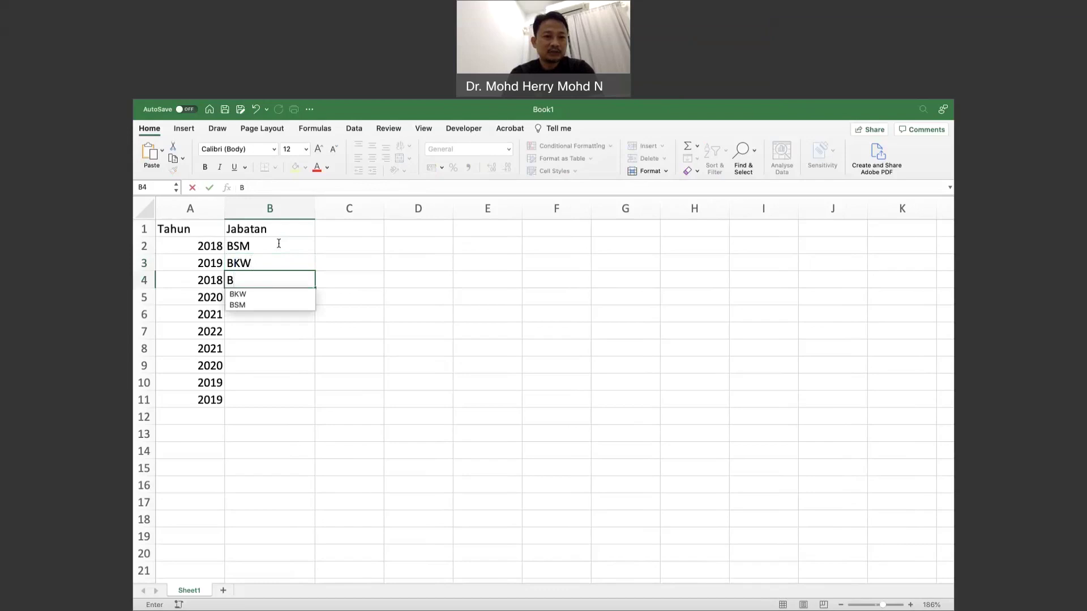
key(BackSpace)
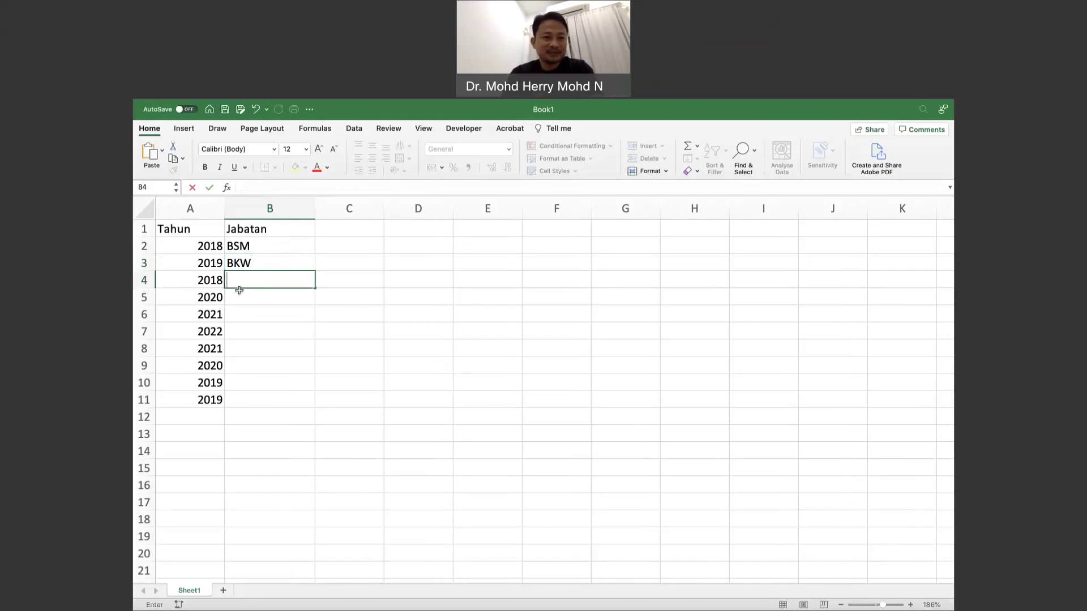
text(BPA)
key(Up)
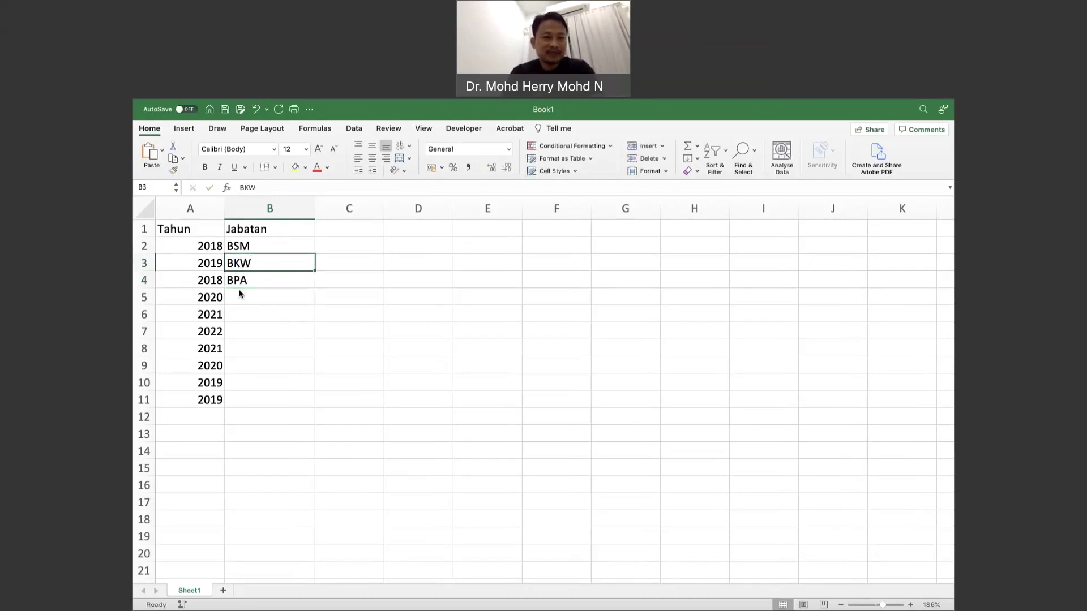
Step: Continue the Jabatan column in cells B5 to B7 with BSM, BSM and BKW
click(240, 293)
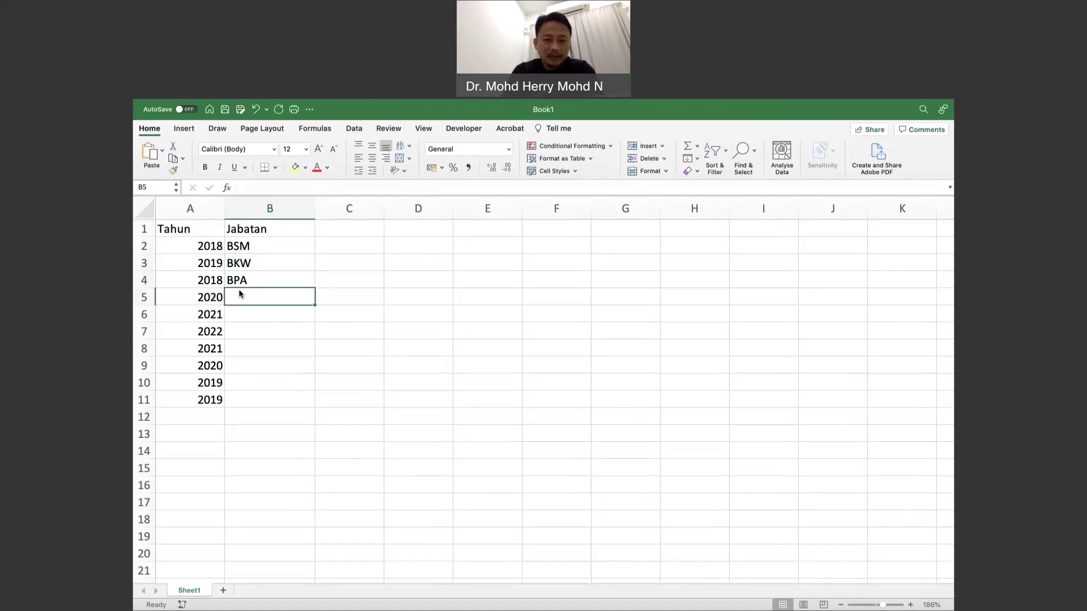
key(Up)
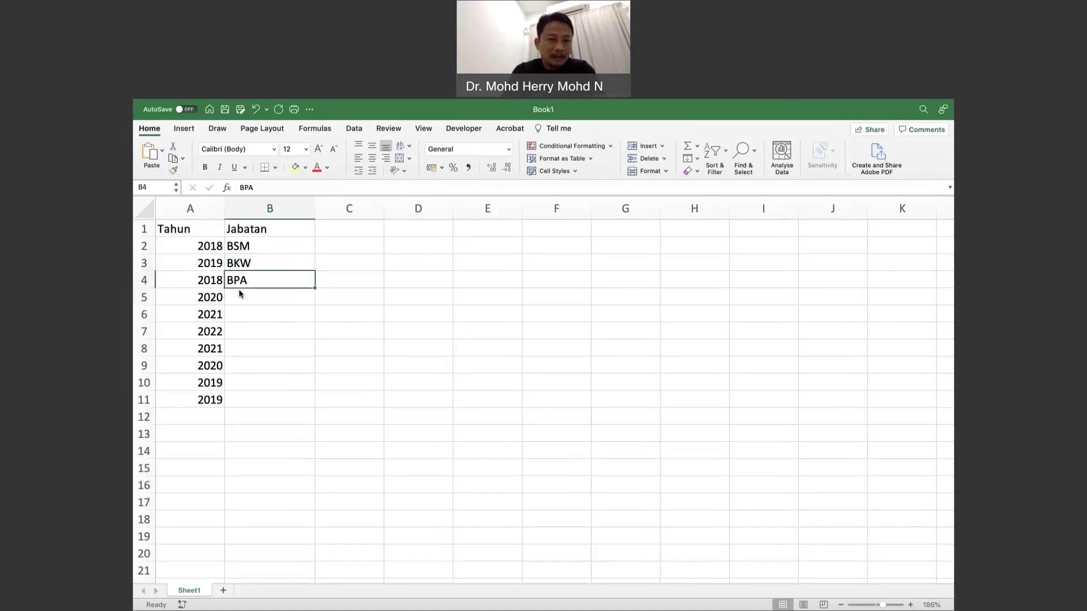
click(239, 293)
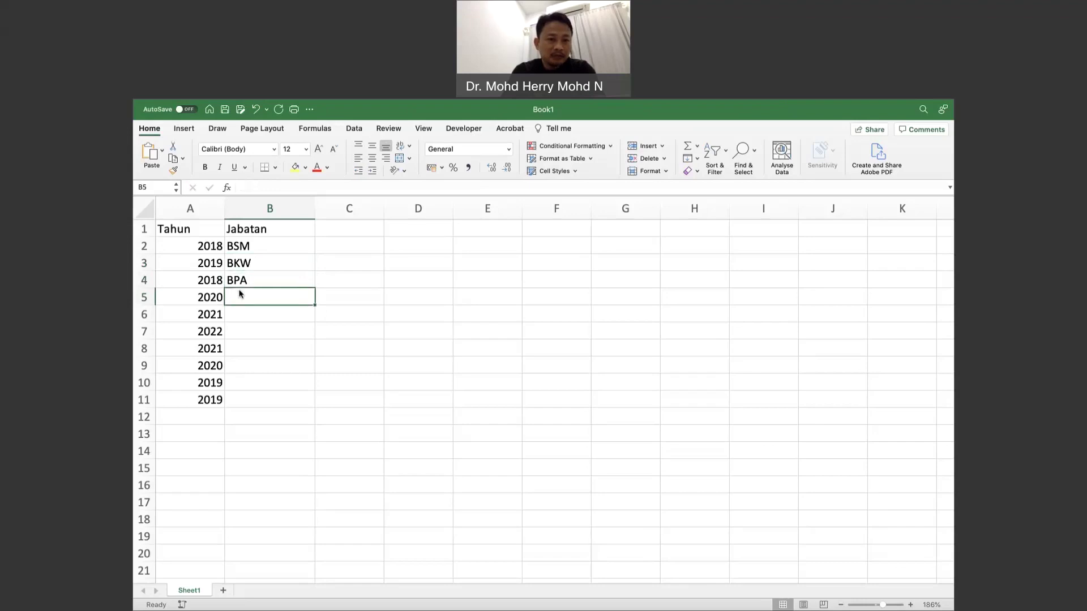
text(BSM)
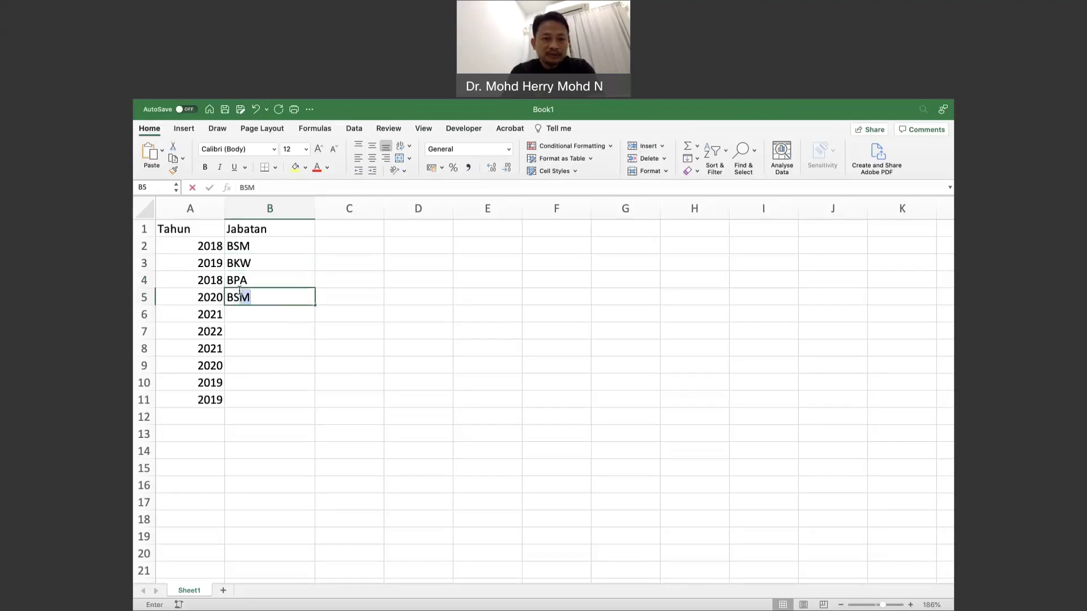
key(Return)
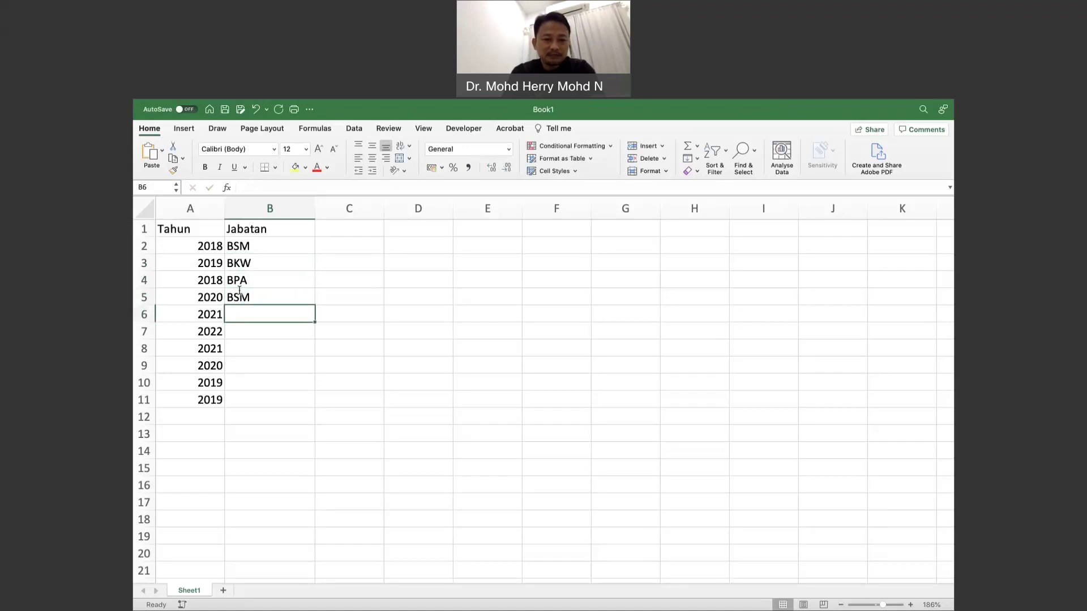
text(BSM)
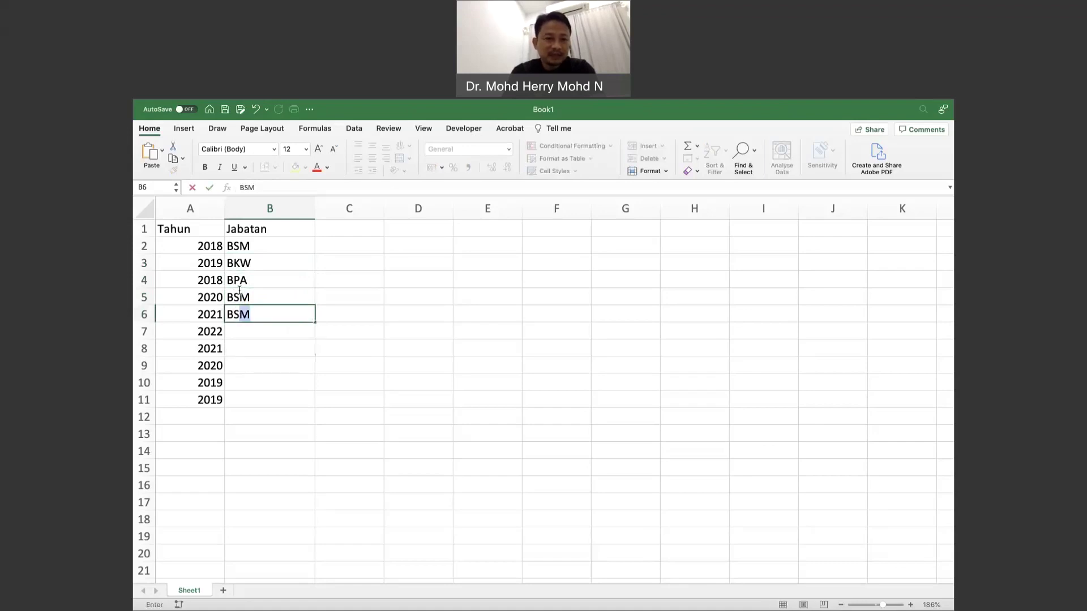
key(Return)
text(BKW)
key(Return)
Step: Complete the Jabatan column with BPA in cells B8 to B10 and BKW in B11
text(BPA)
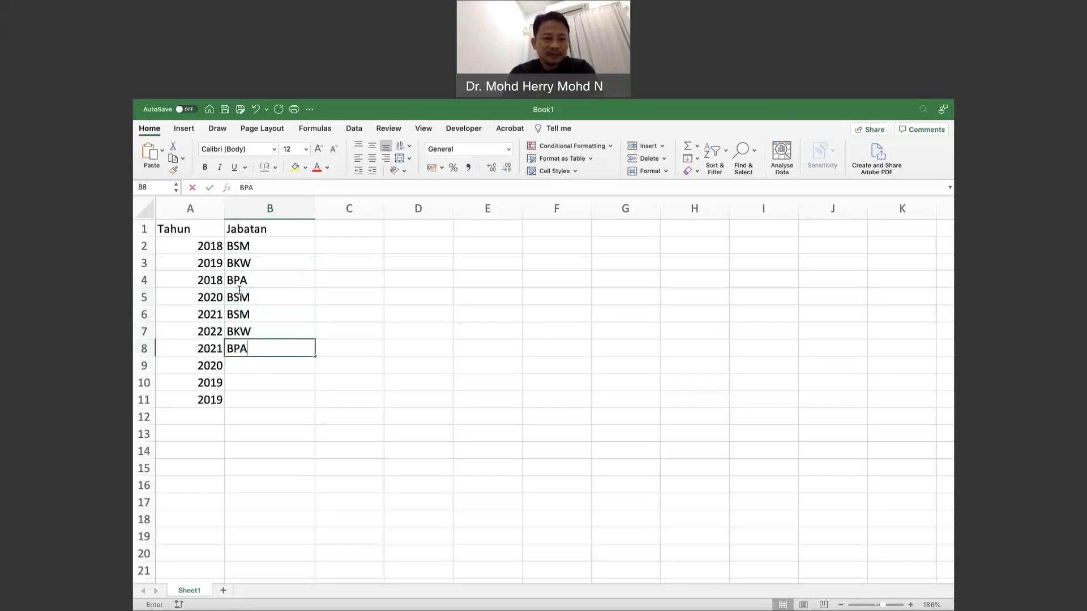
key(Return)
text(BPA)
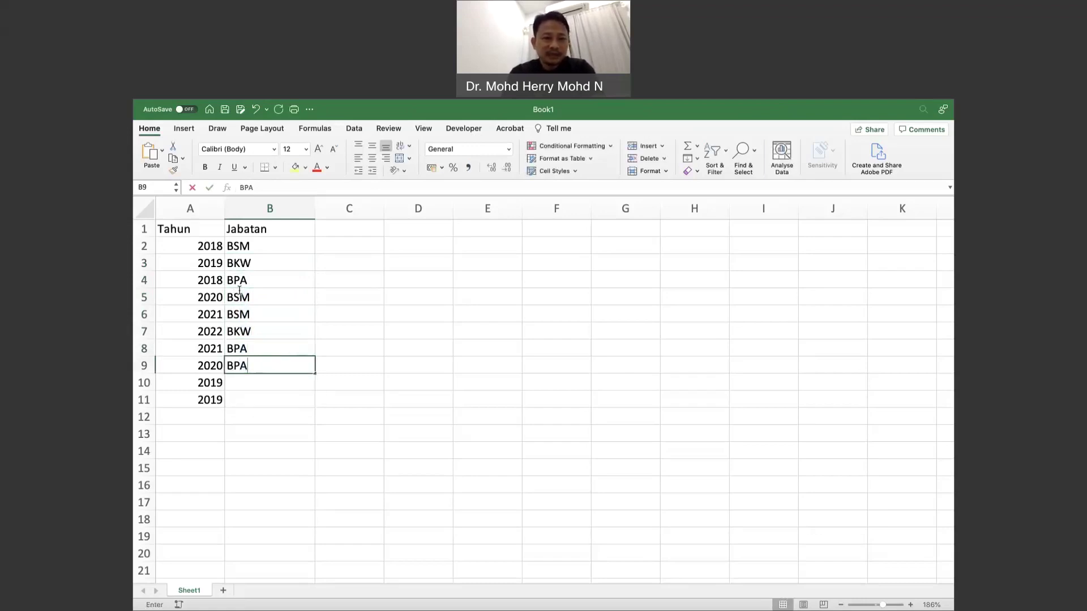
key(Return)
text(BPA)
key(Return)
text(BKW)
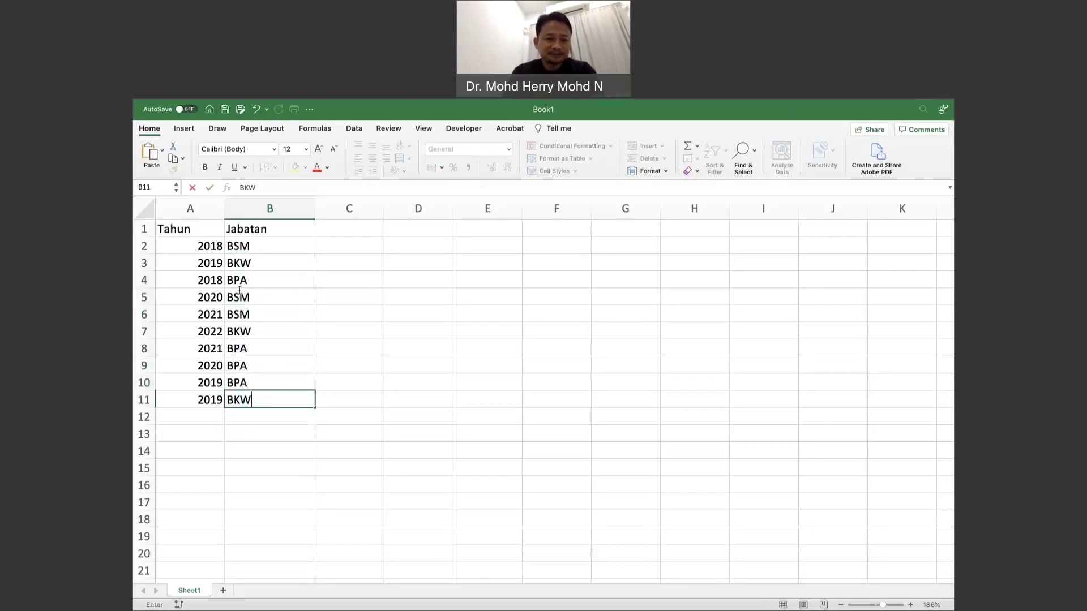
key(Return)
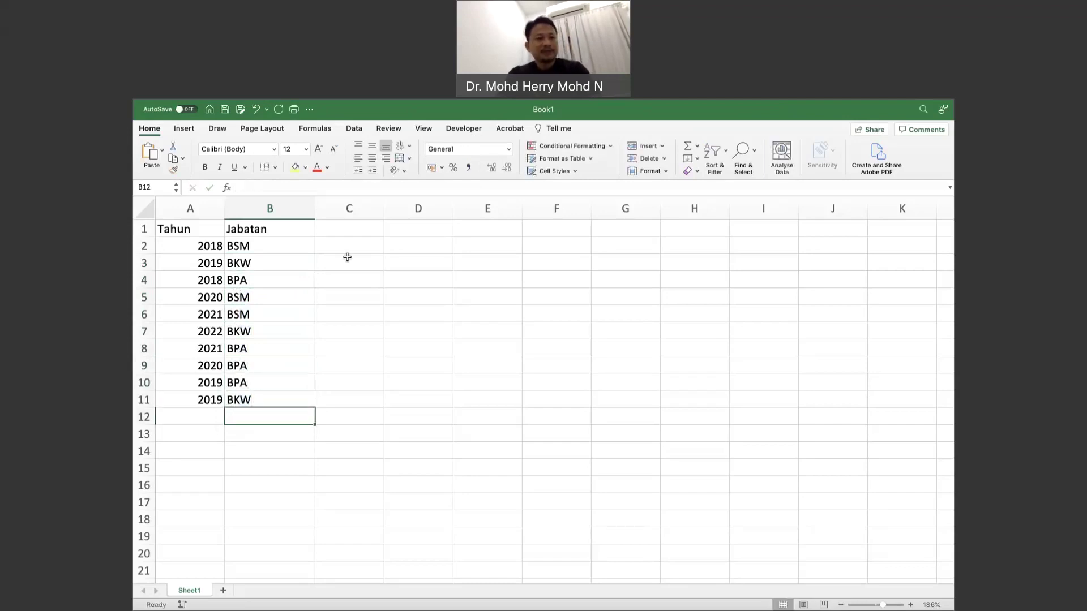
Step: Enter the column heading "Markah" in cell C1
click(348, 228)
text(Markah)
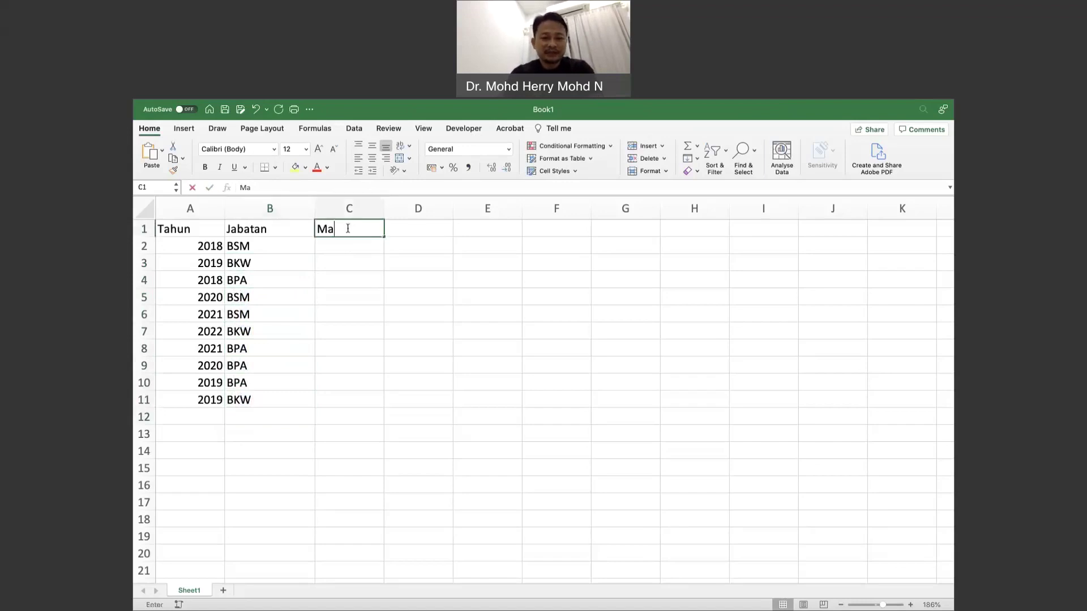
key(Return)
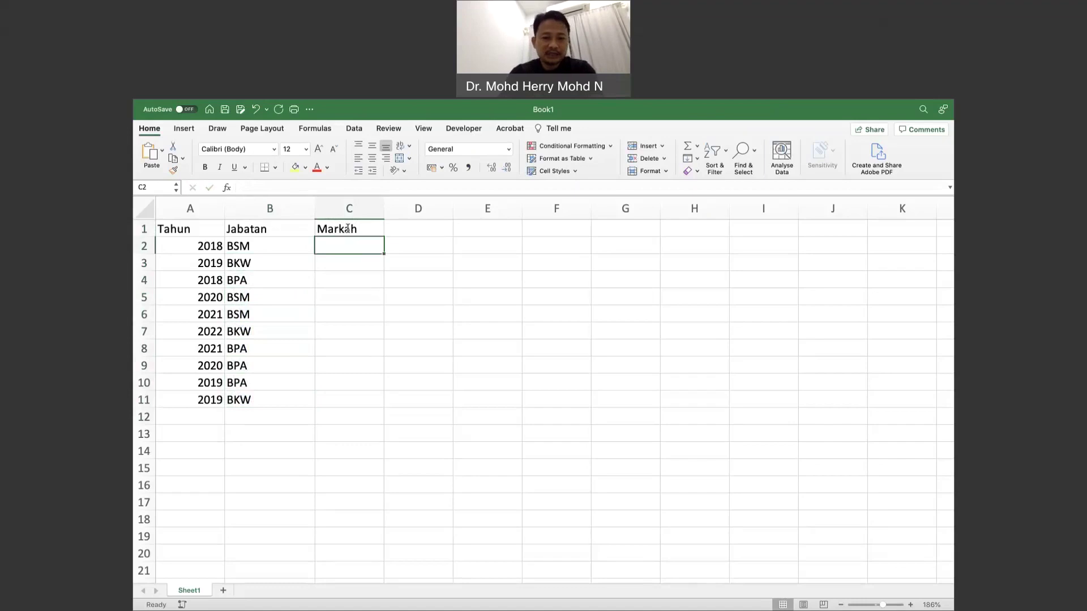
Step: Fill cells C2 to C4 under Markah with the marks 92, 95 and 91
text(92)
key(Return)
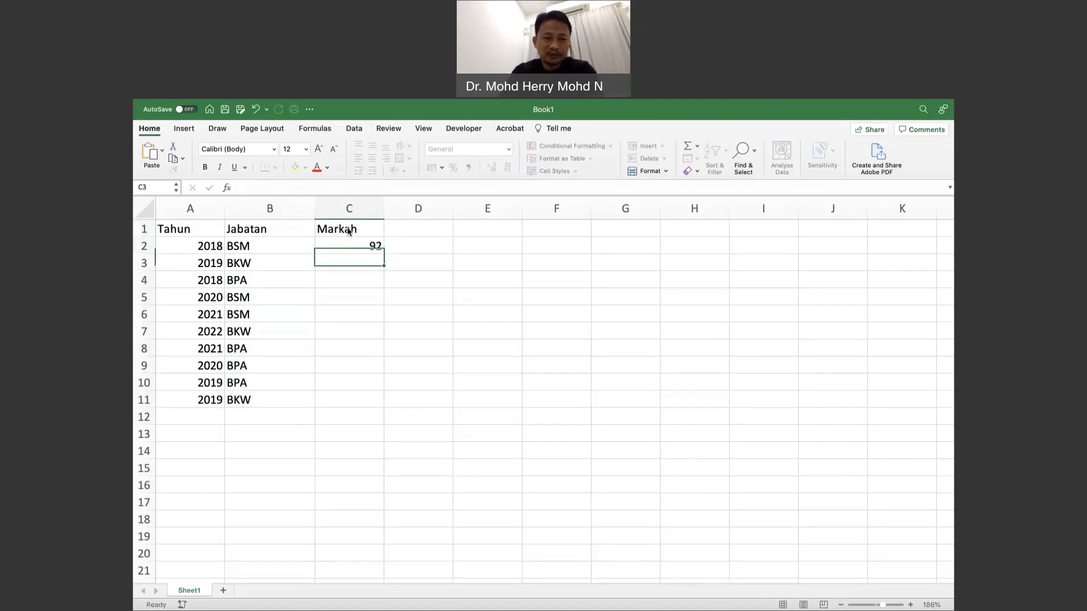
text(95)
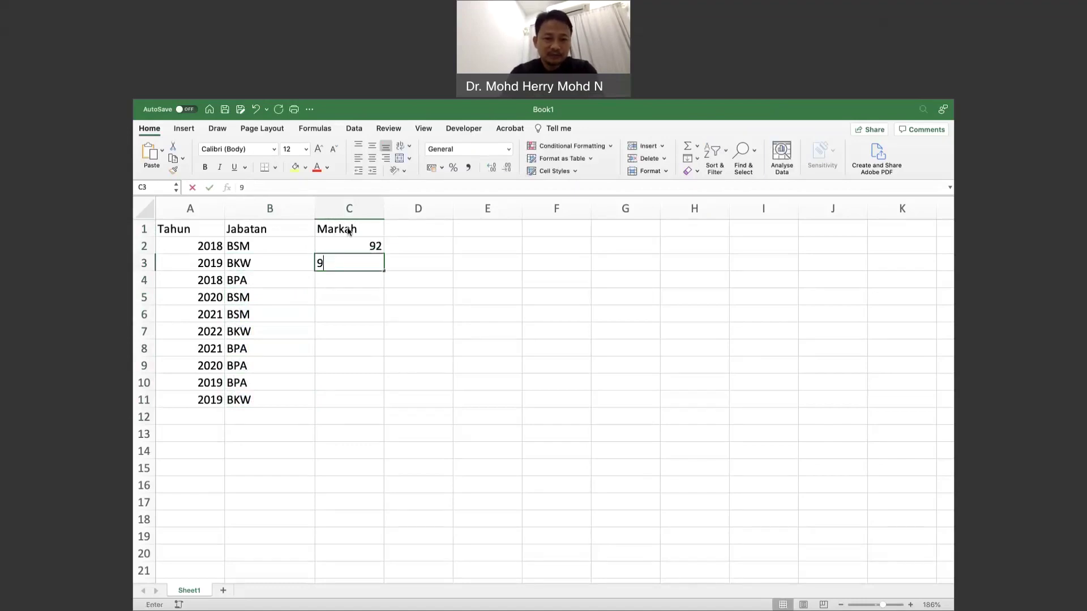
key(Return)
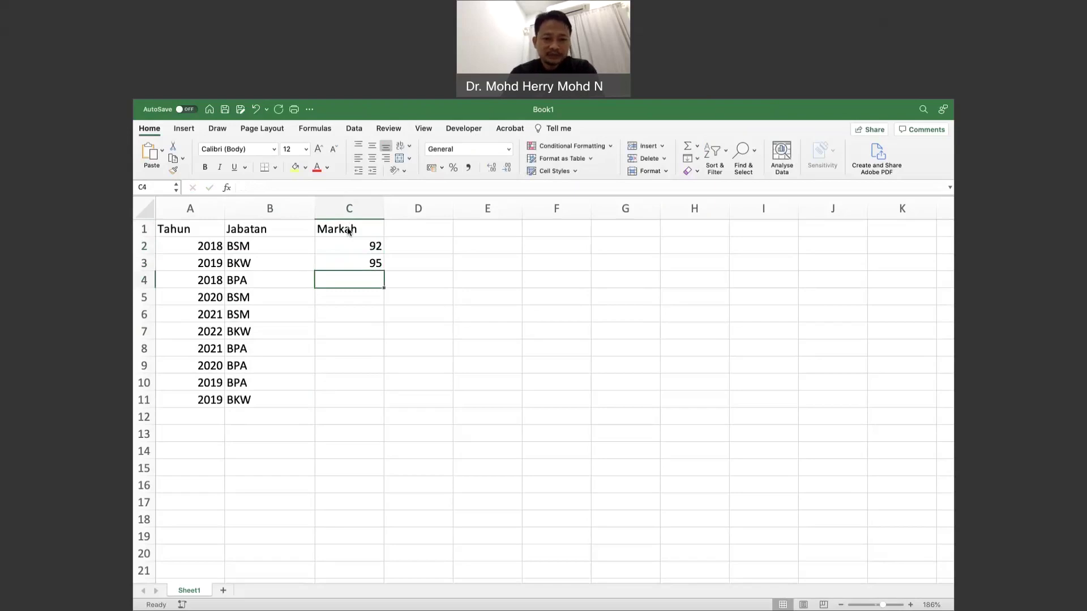
text(91)
key(Return)
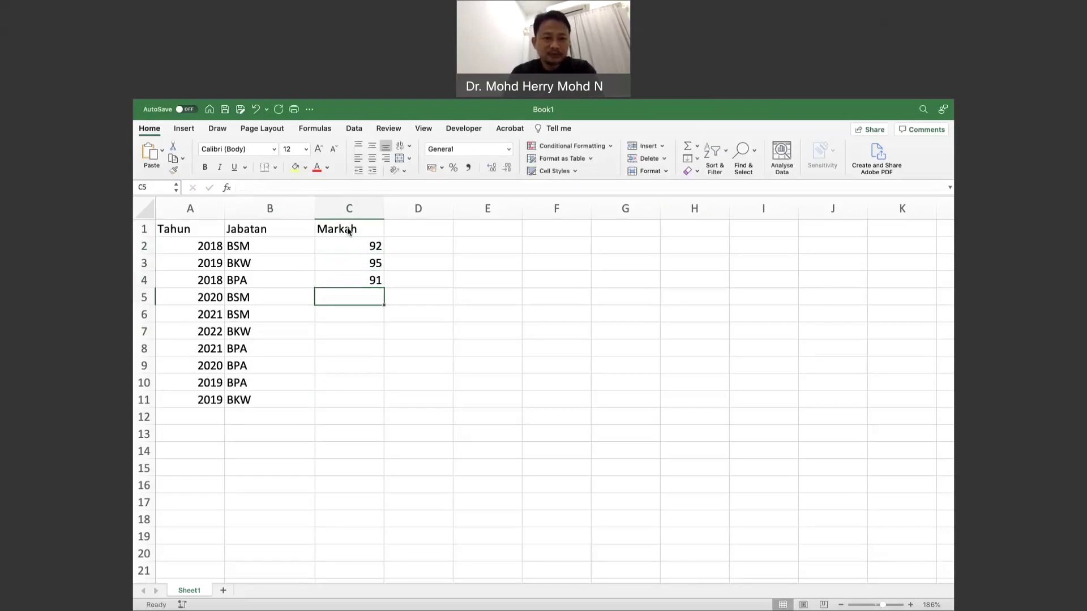
Step: Continue the Markah column in cells C5 to C7 with 88, 90 and 89
text(8)
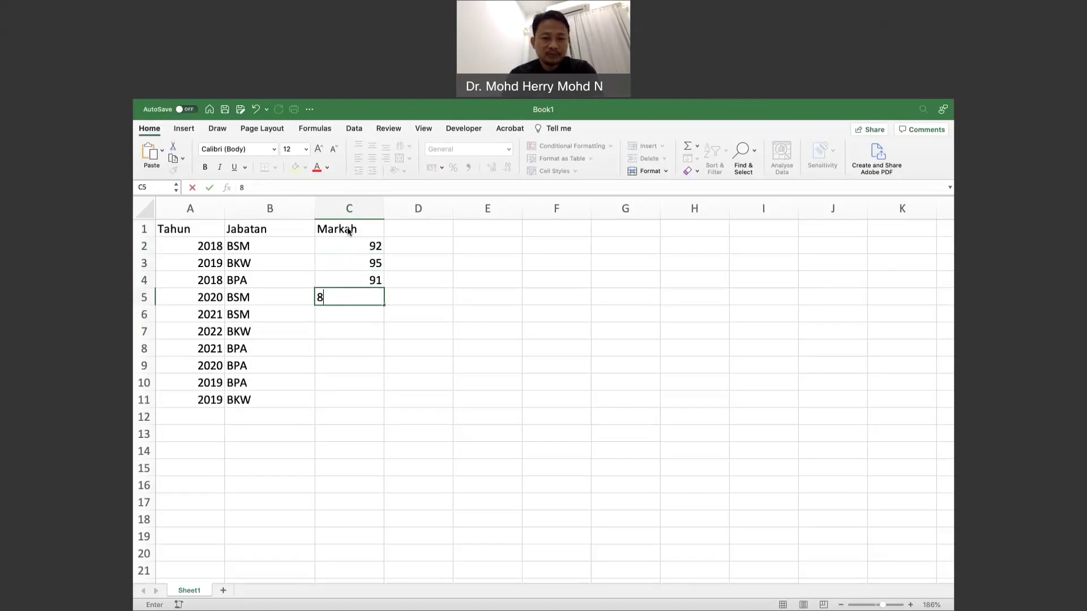
text(8)
key(Return)
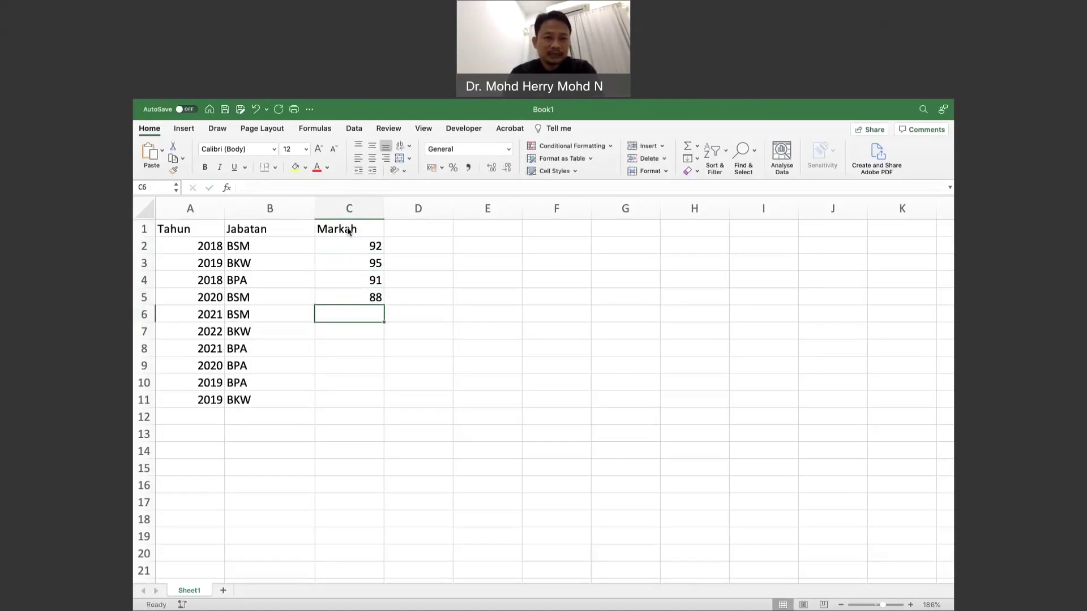
text(90)
key(Return)
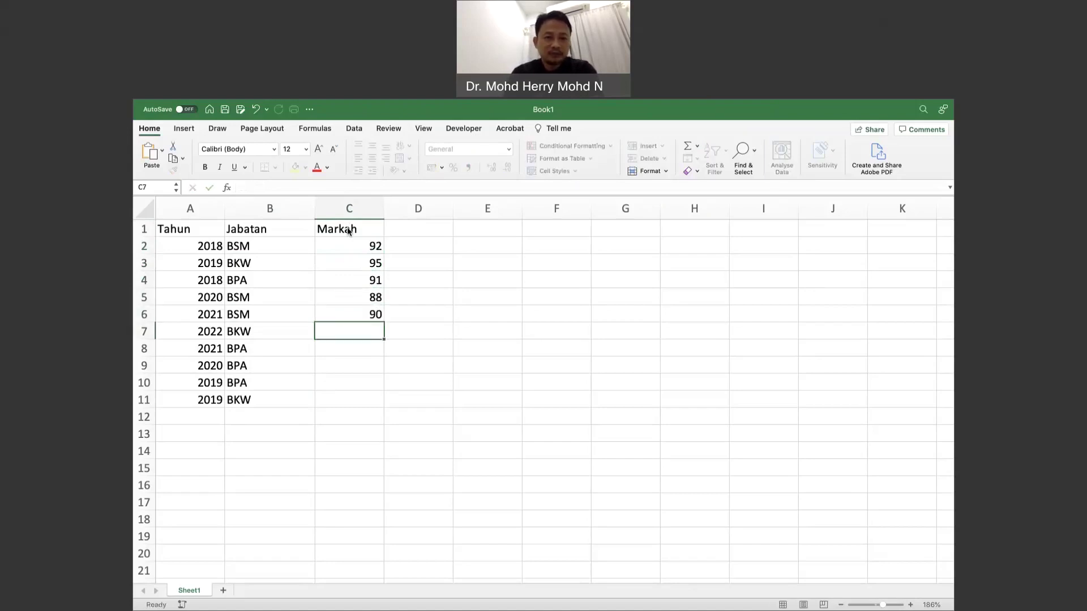
text(89)
key(Return)
Step: Complete the Markah column in cells C8 to C11 with 91, 92, 96 and 91
text(91)
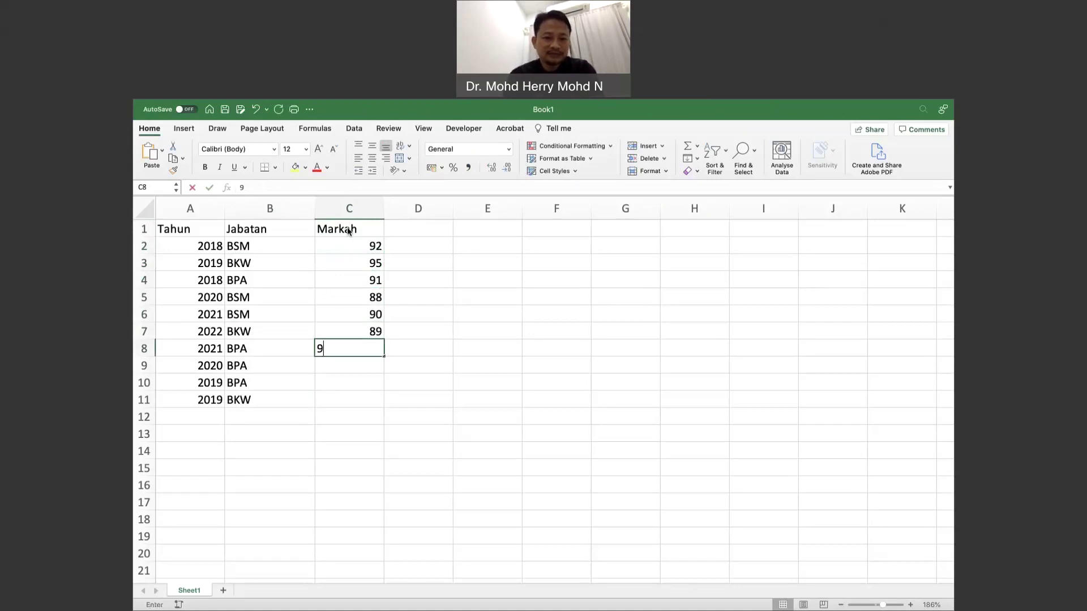
key(Return)
text(92)
key(Return)
text(96)
key(Return)
text(91)
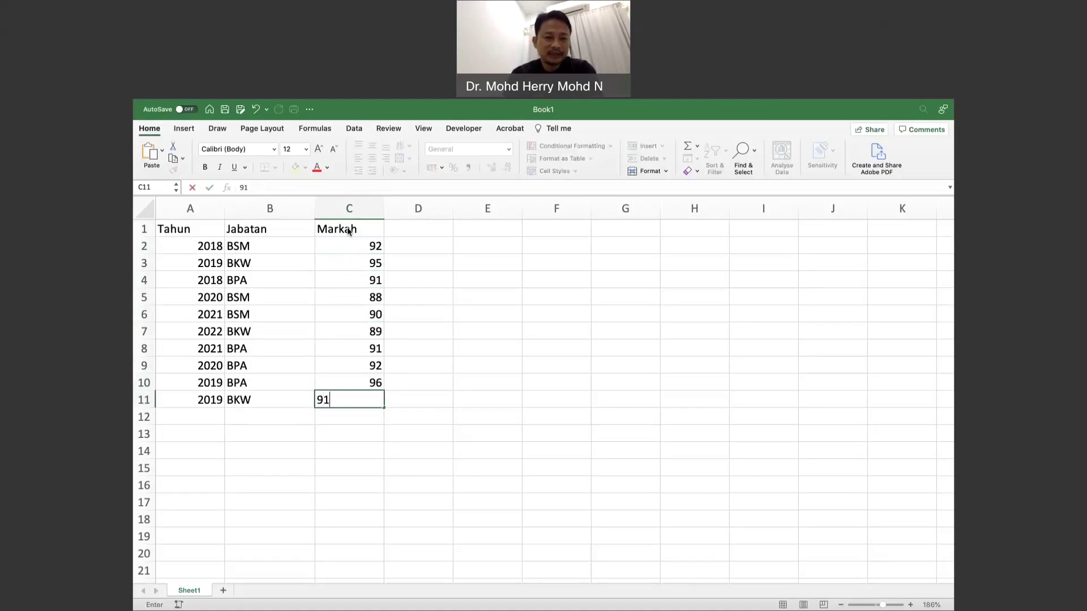
key(Return)
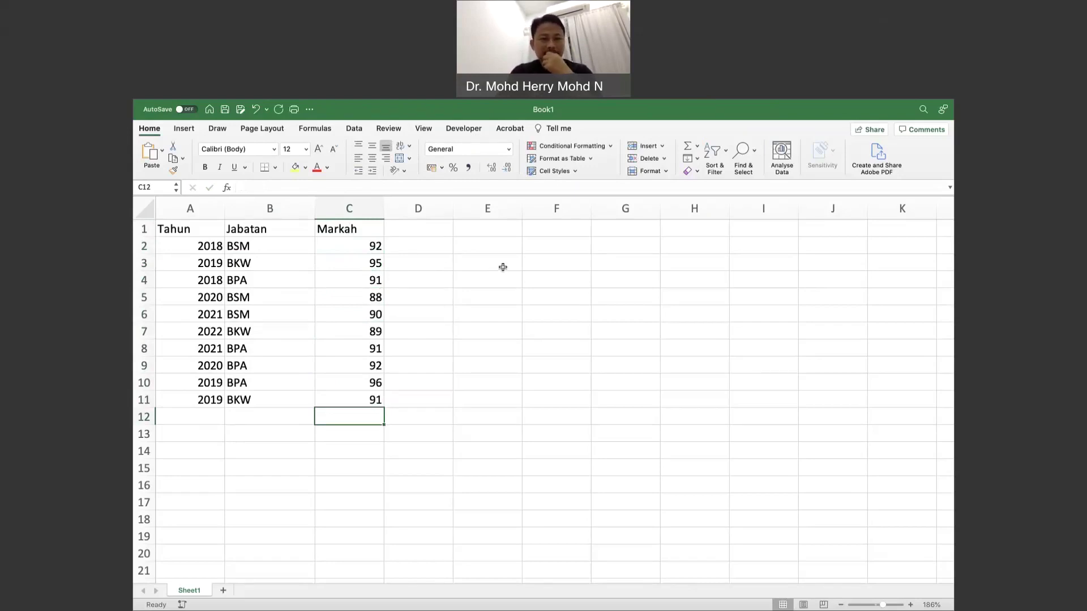
Step: Start a COUNTIFS formula in cell E2 with the absolute Tahun range $A$2:$A$11 as the first criteria range
click(494, 250)
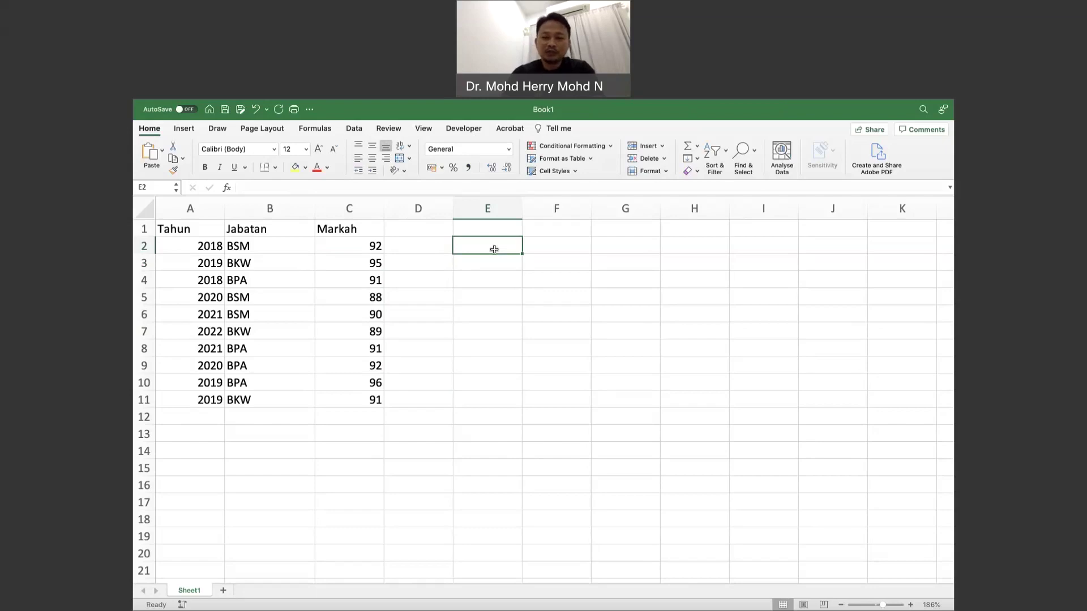
text(=c)
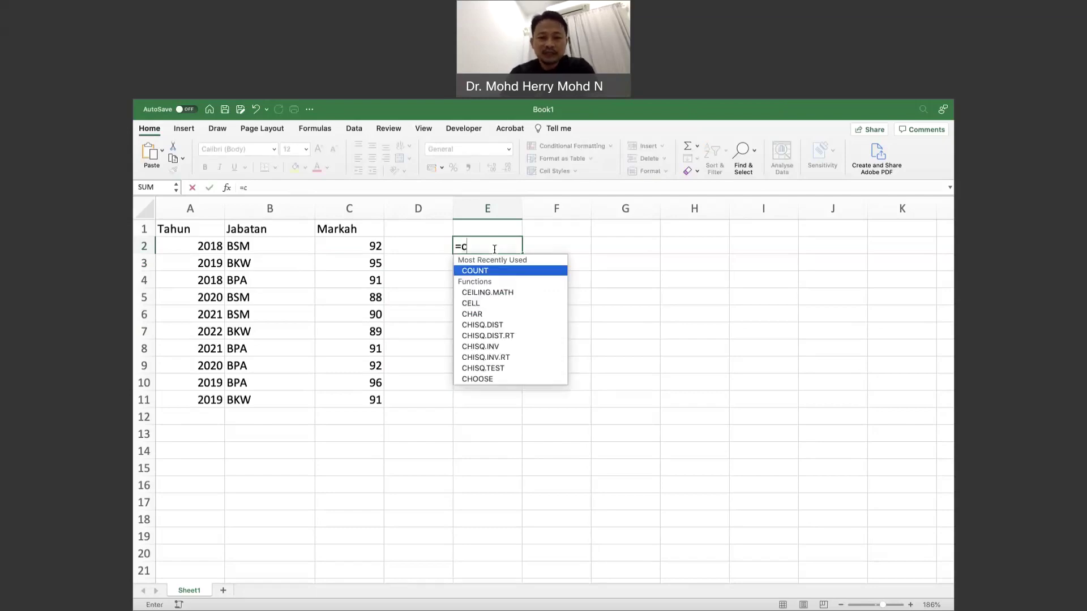
text(ountifs)
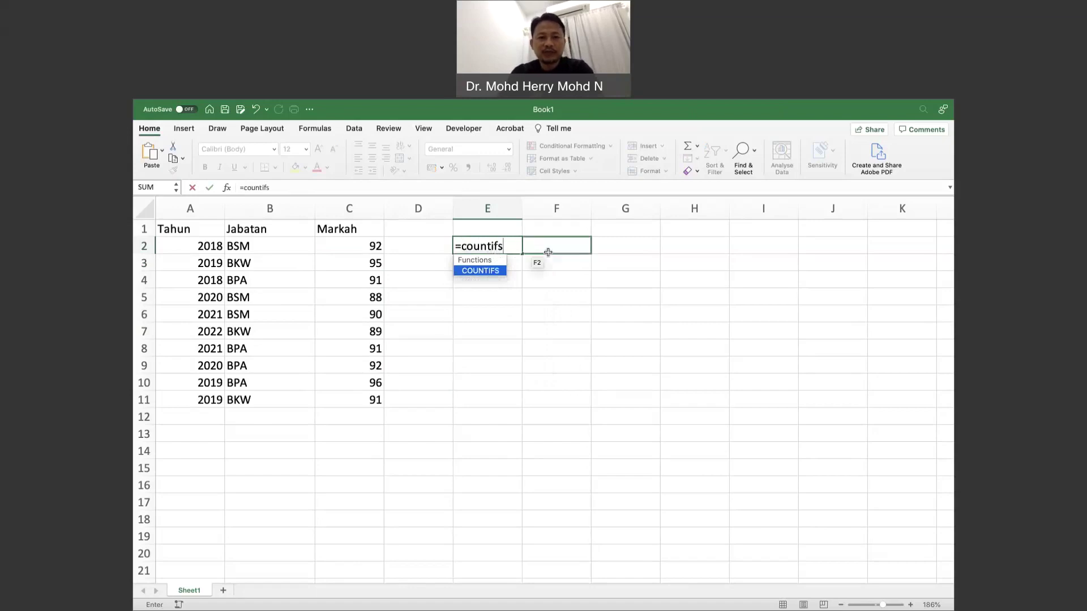
double_click(497, 271)
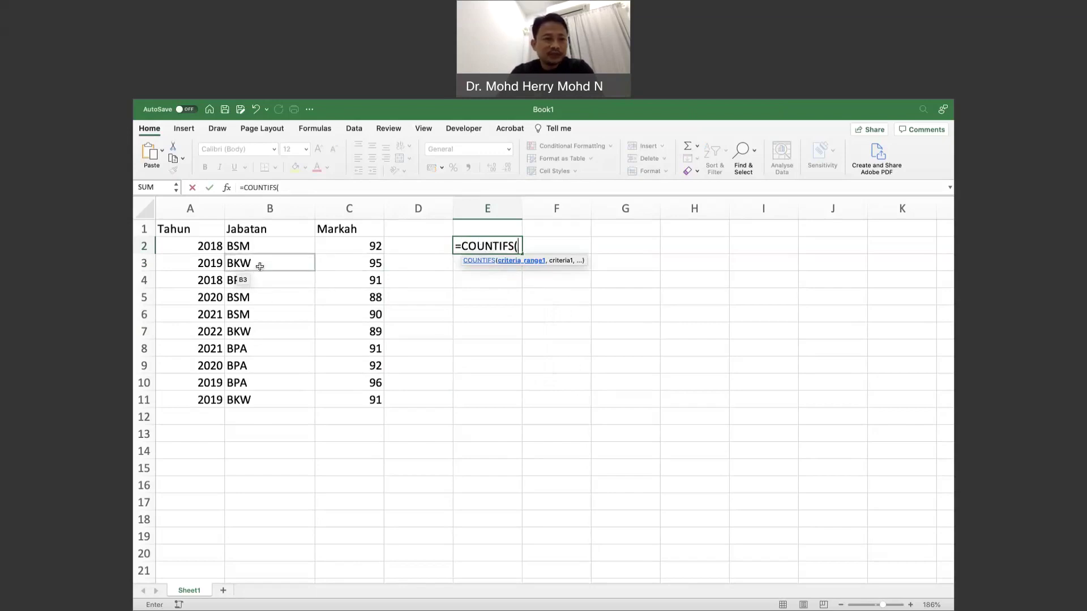
drag(206, 248, 214, 395)
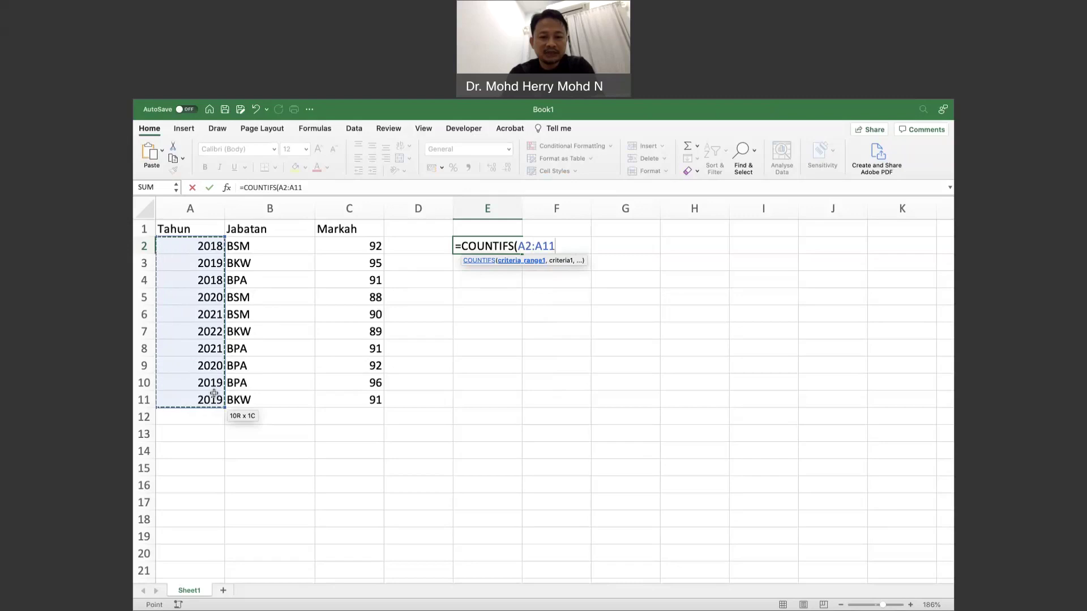
key(F4)
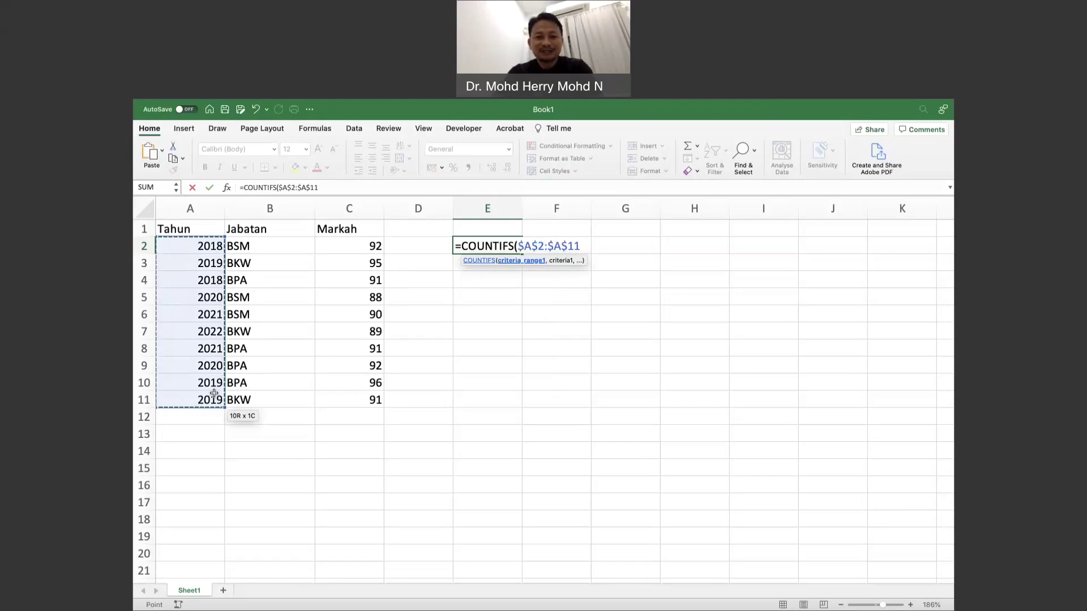
text(,)
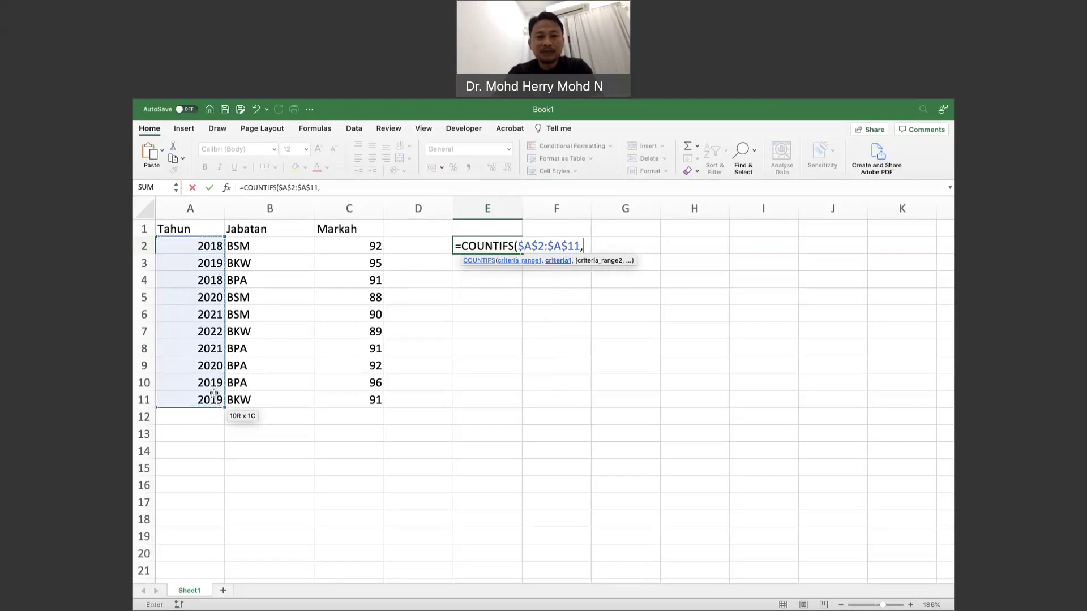
Step: Add "2020" as the first criterion of the COUNTIFS formula in E2
text(")
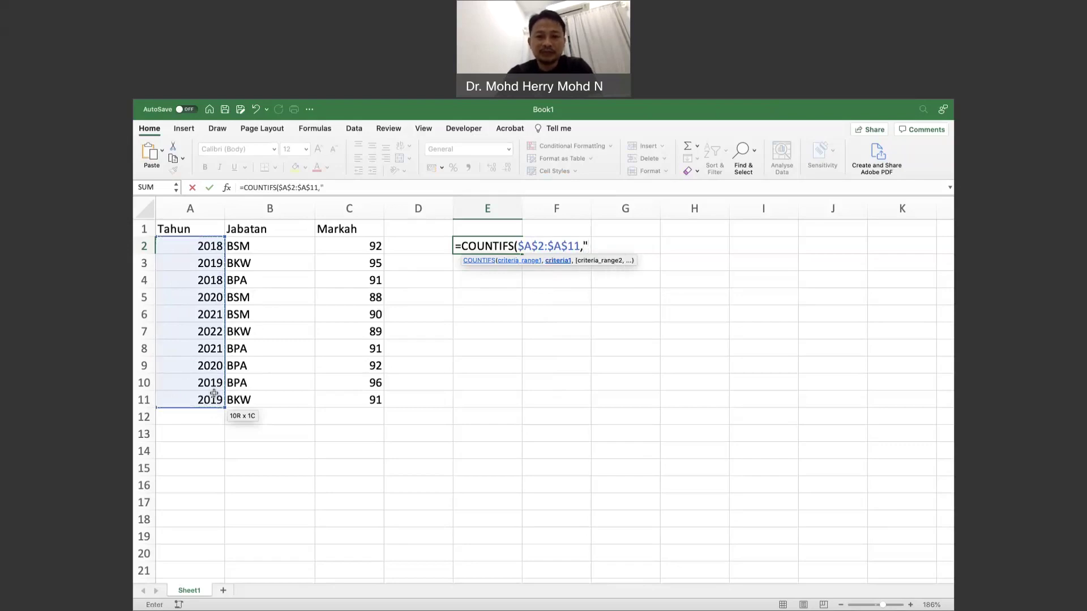
text(2)
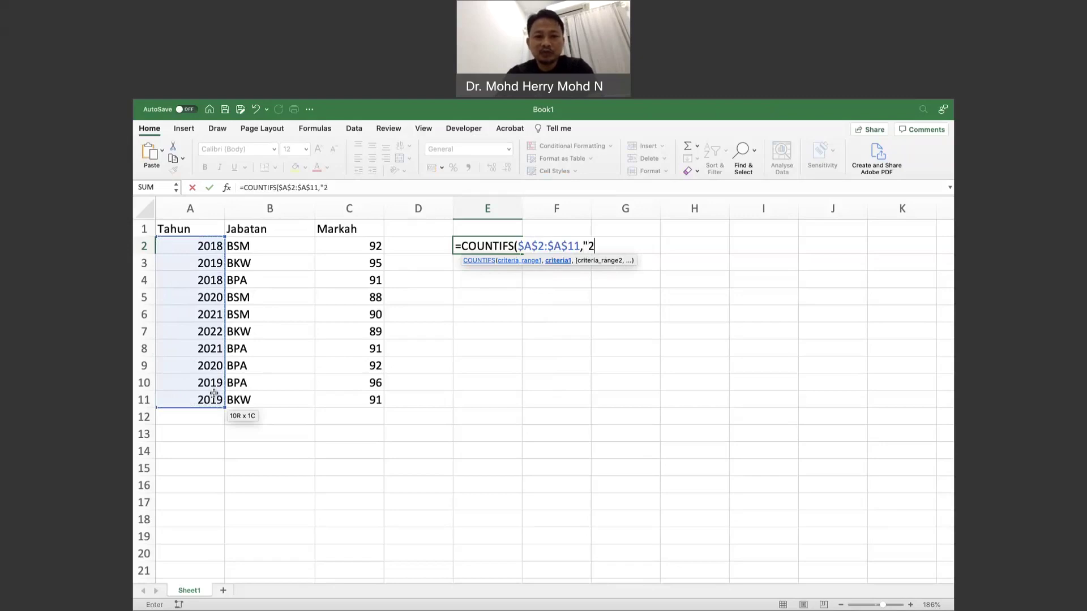
text(0)
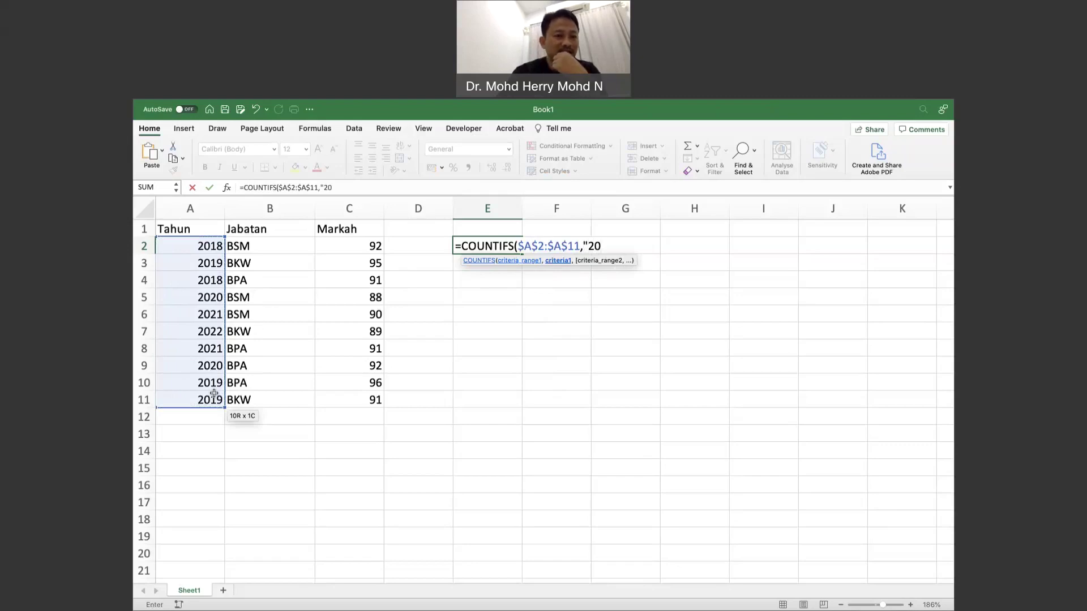
text(20)
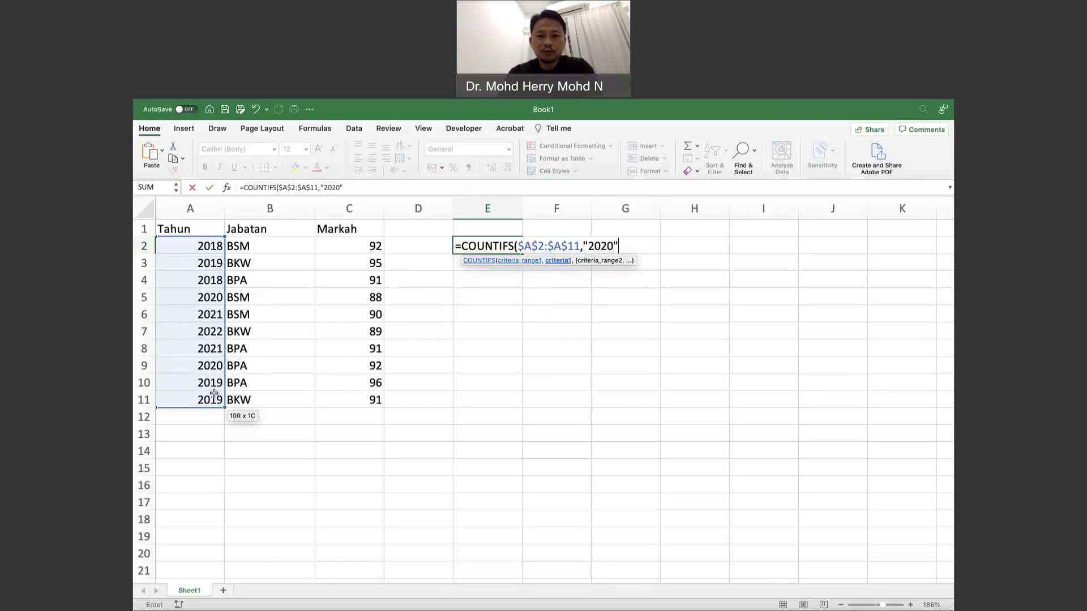
text(")
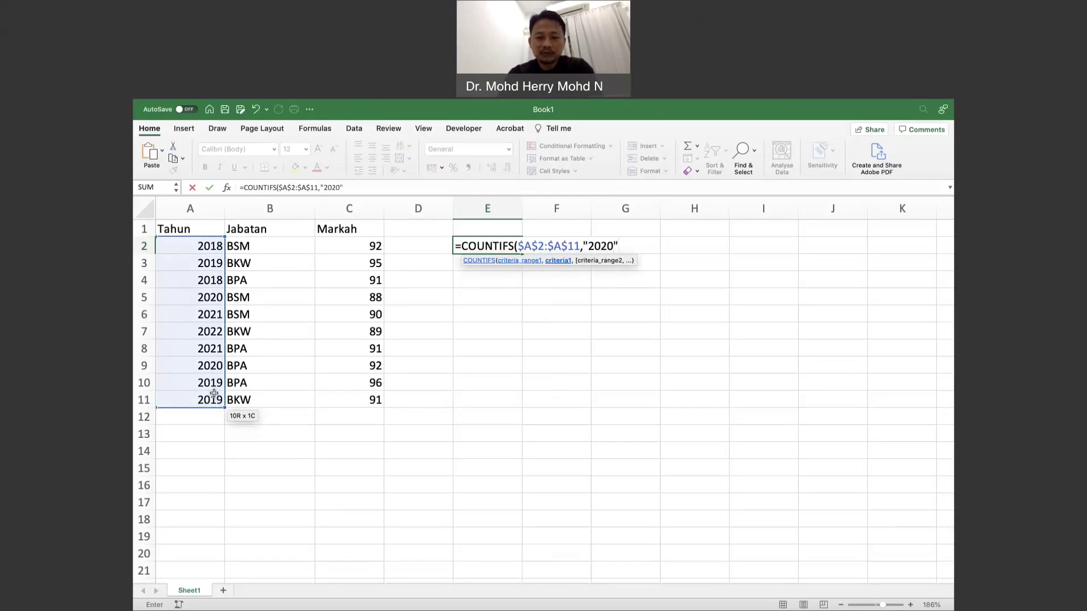
text(,)
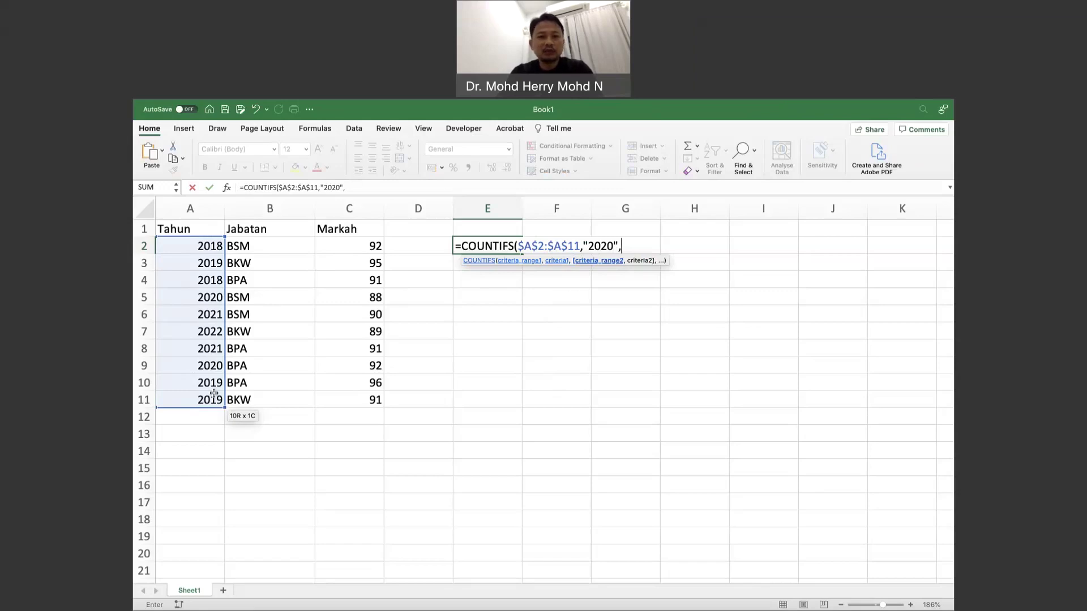
Step: Finish the COUNTIFS formula in E2 with the absolute Jabatan range $B$2:$B$11 and the criterion "BPA"
drag(278, 246, 270, 399)
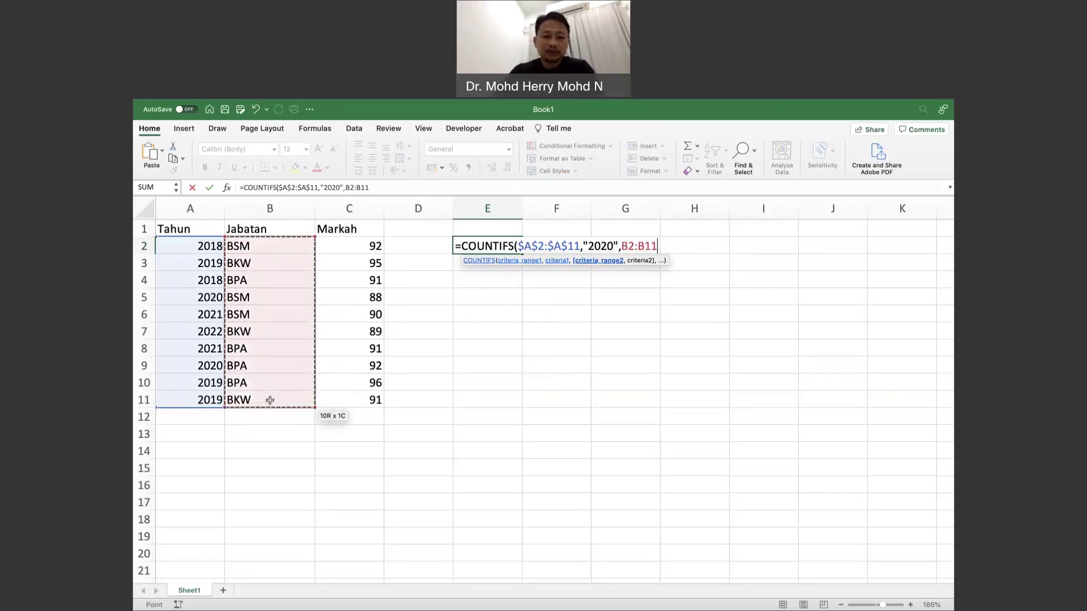
key(F4)
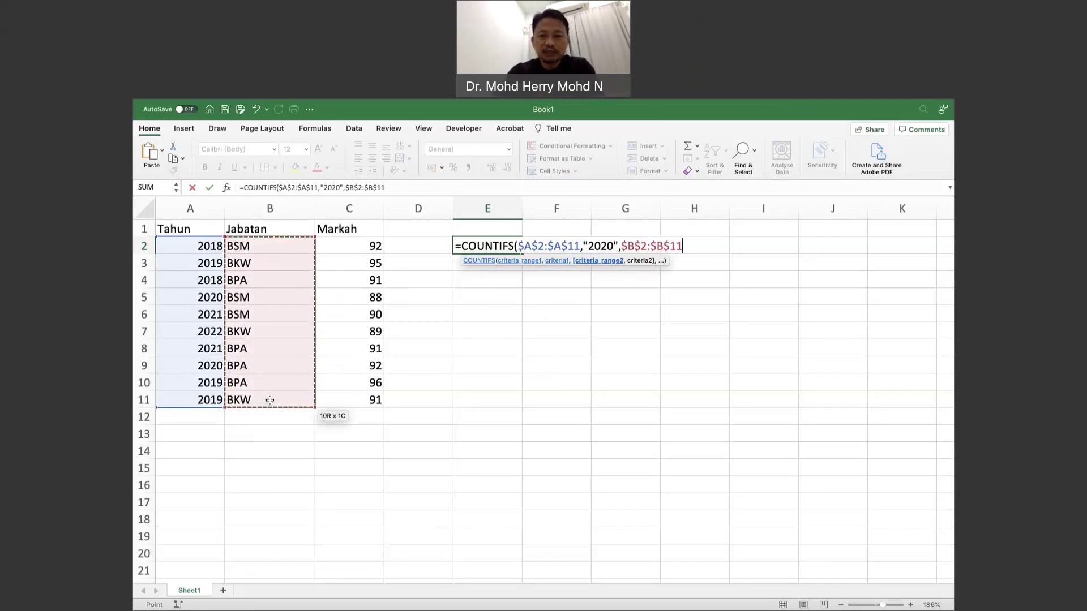
text(,")
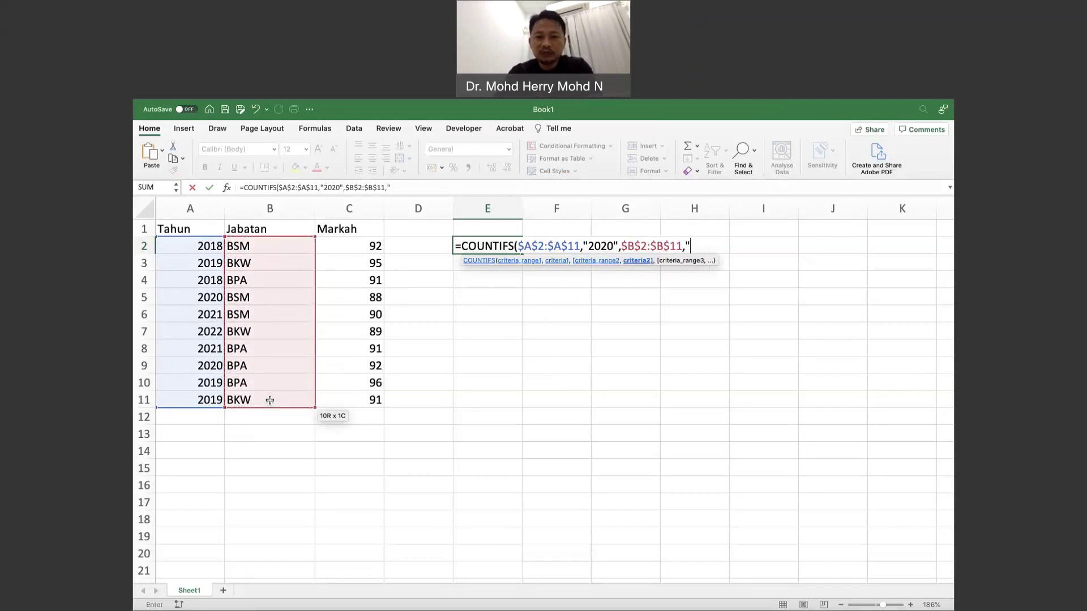
text(BPA)
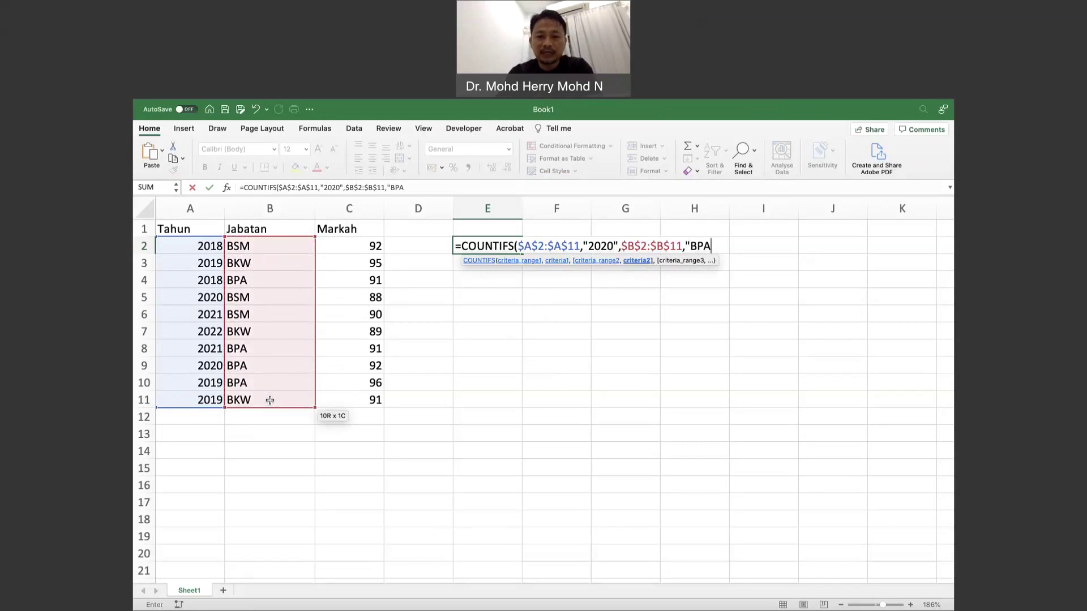
text(")
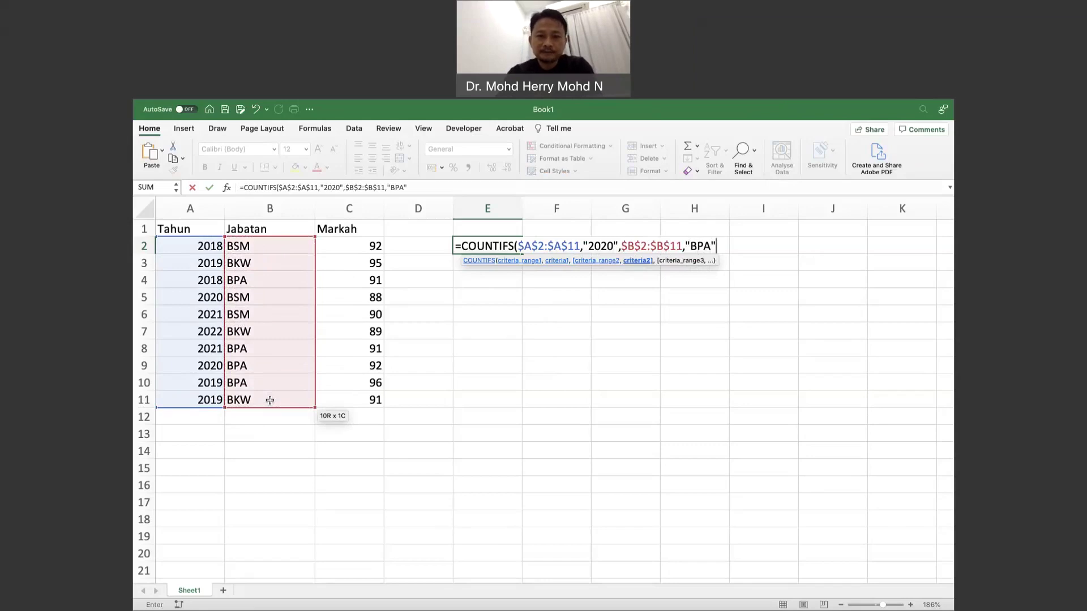
text())
key(Return)
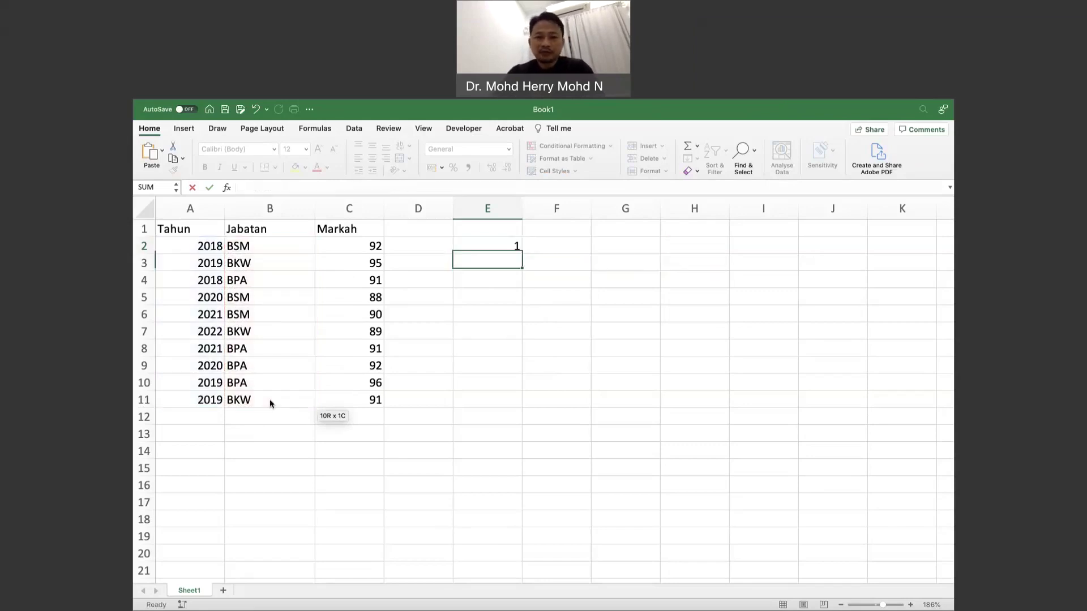
click(495, 241)
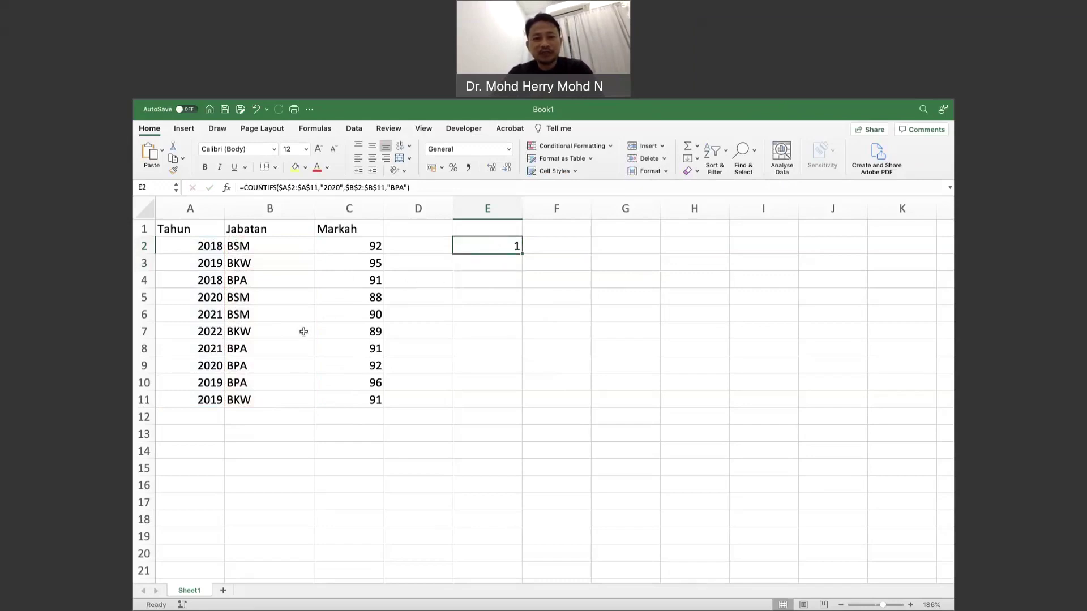
Step: Change the Jabatan code in cell B5 to BPA and check the COUNTIFS result in E2
click(245, 299)
text(bpA)
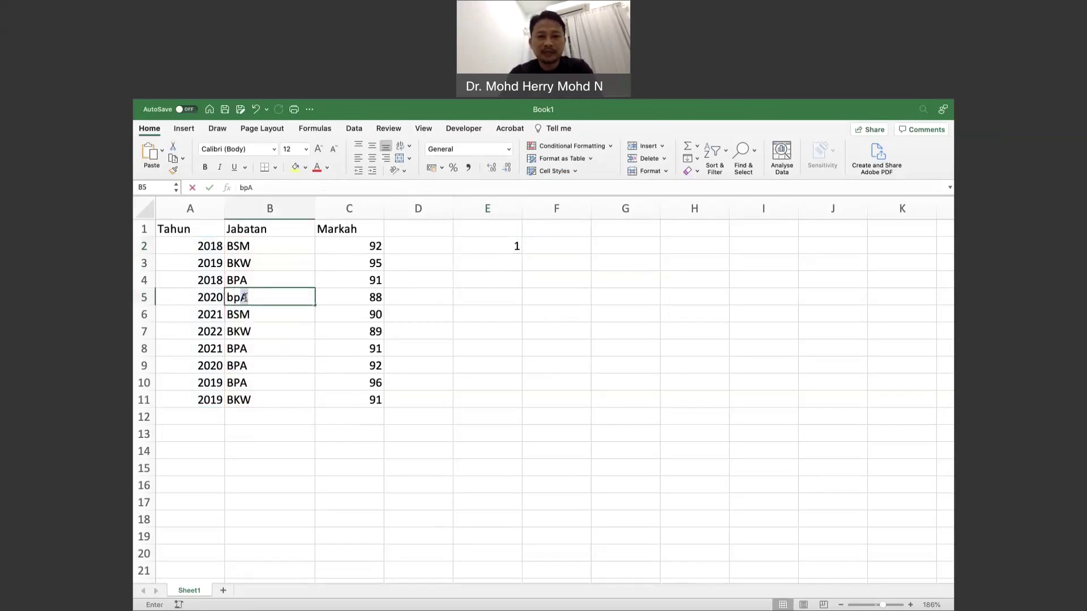
key(Return)
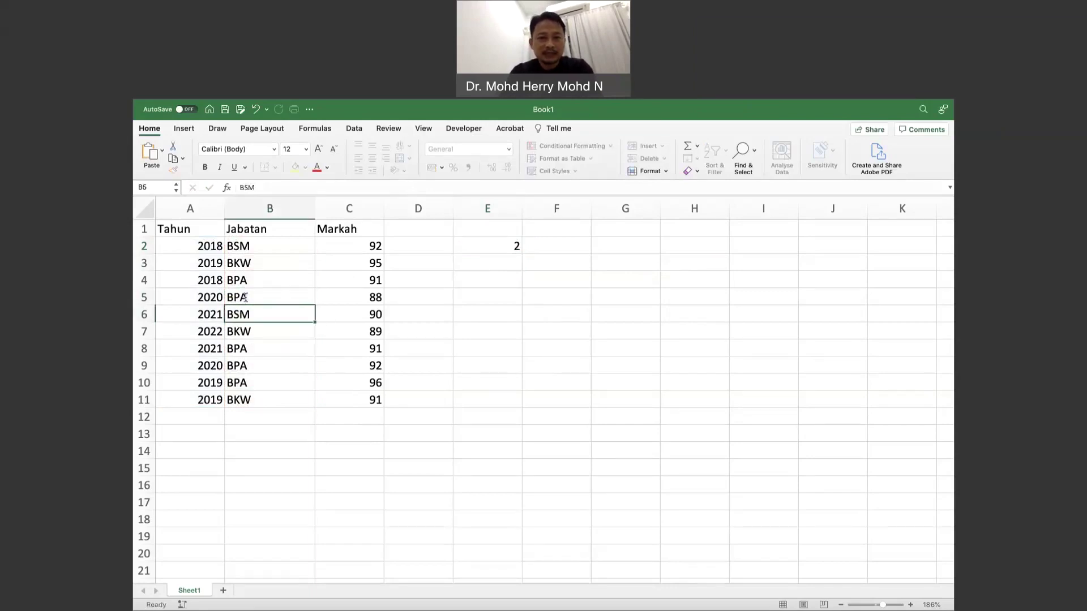
click(501, 242)
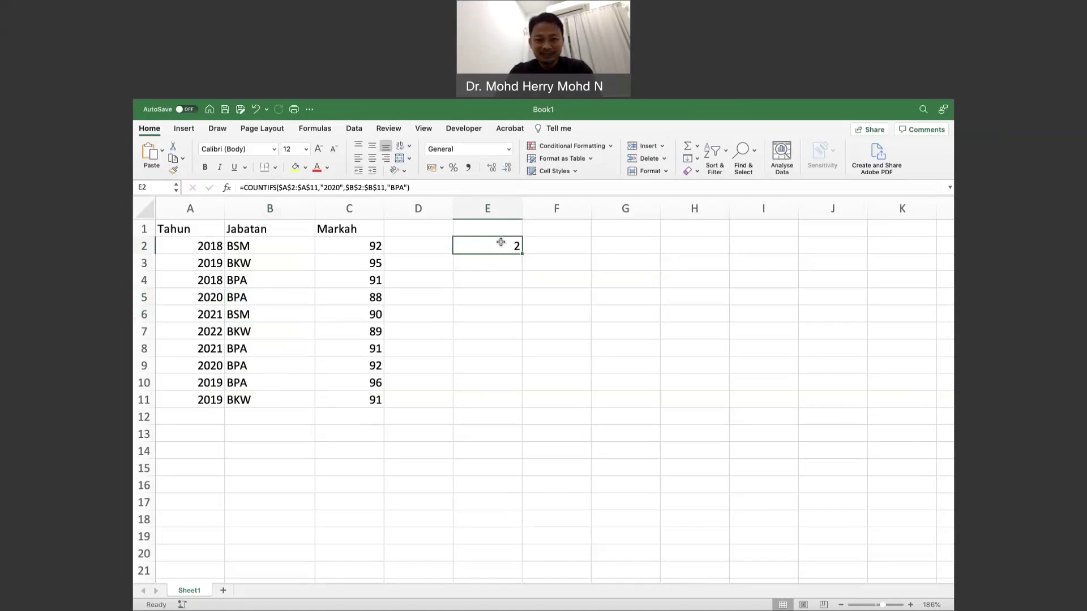
Step: Switch to the question sheet to review the COUNTIF and COUNTIFS tasks, and return to the Excel workbook
key(super+Tab)
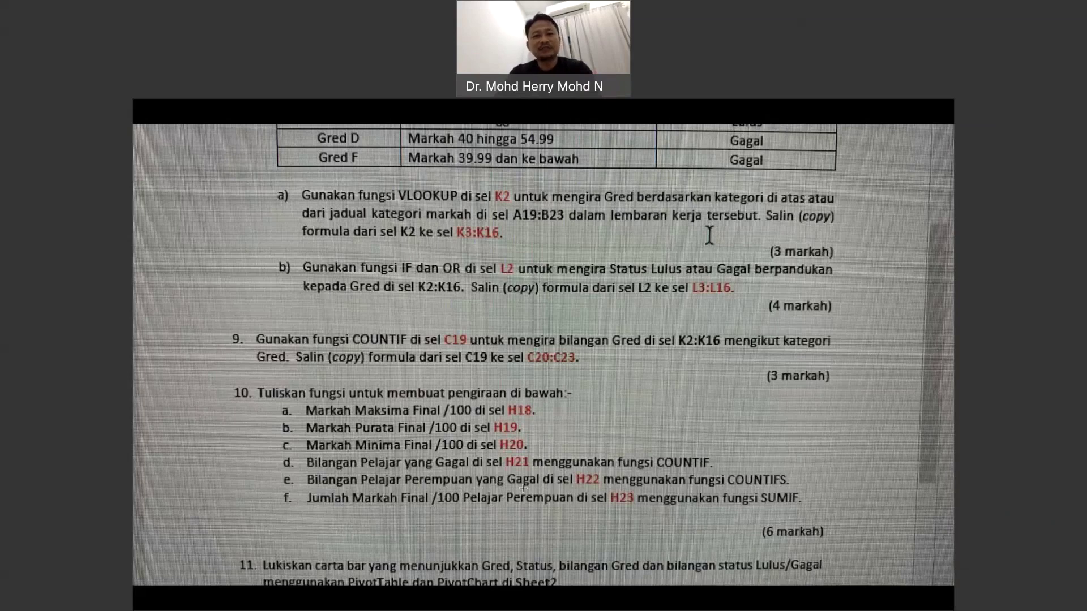
key(super+Tab)
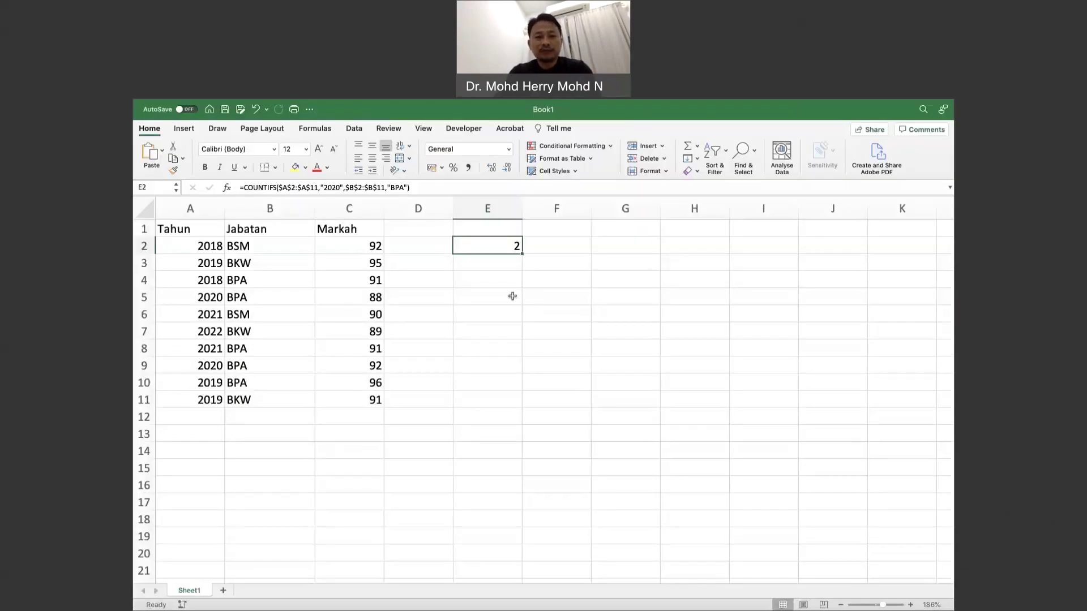
Step: List the department codes BSM, BPA and BKW down cells E4 to E6
click(500, 278)
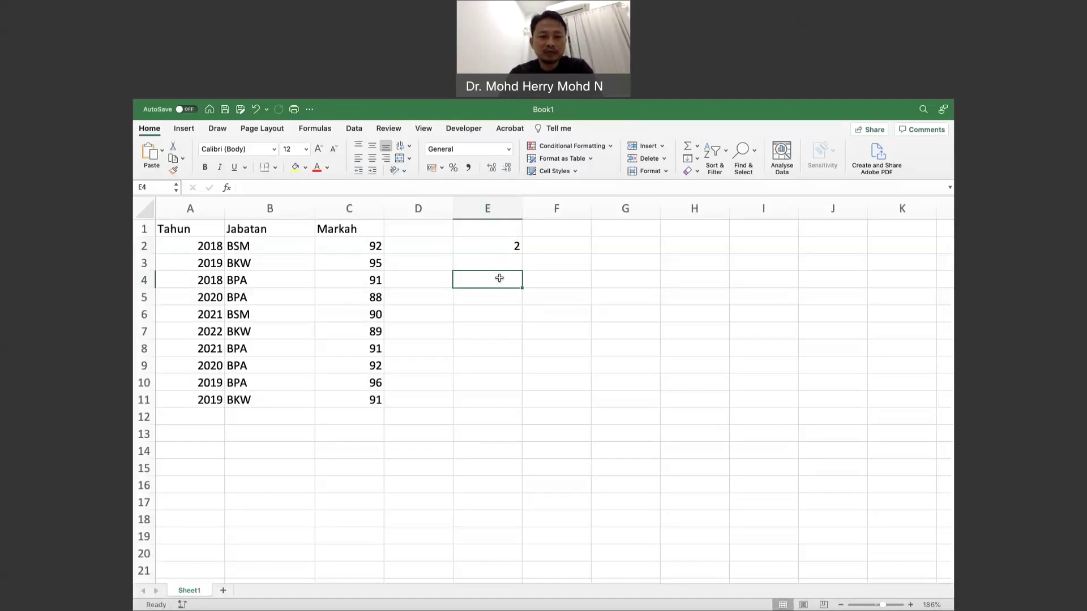
text(BSM)
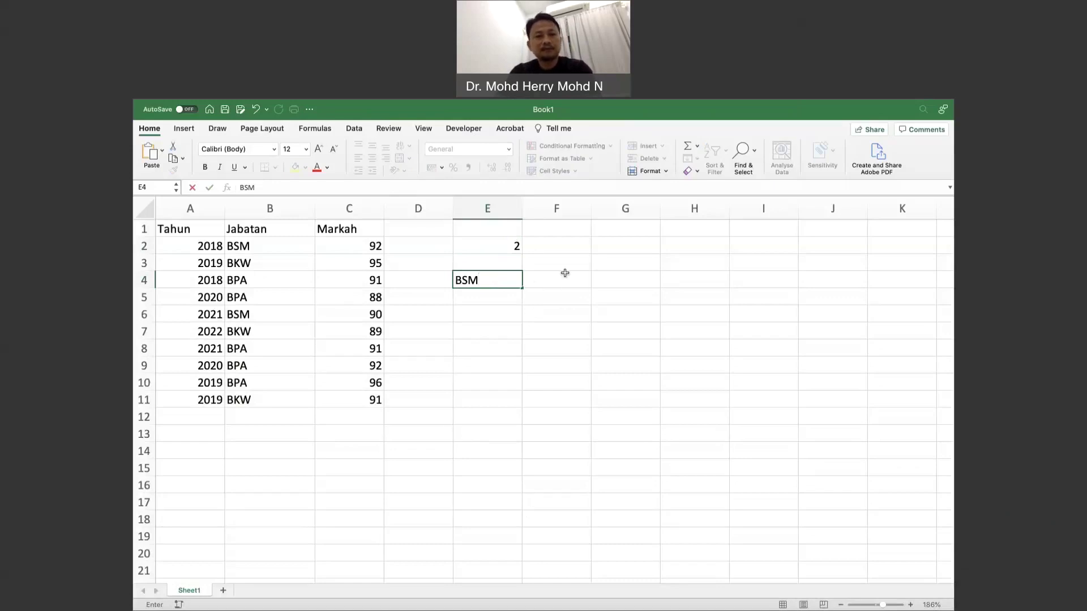
click(499, 293)
text(BPA)
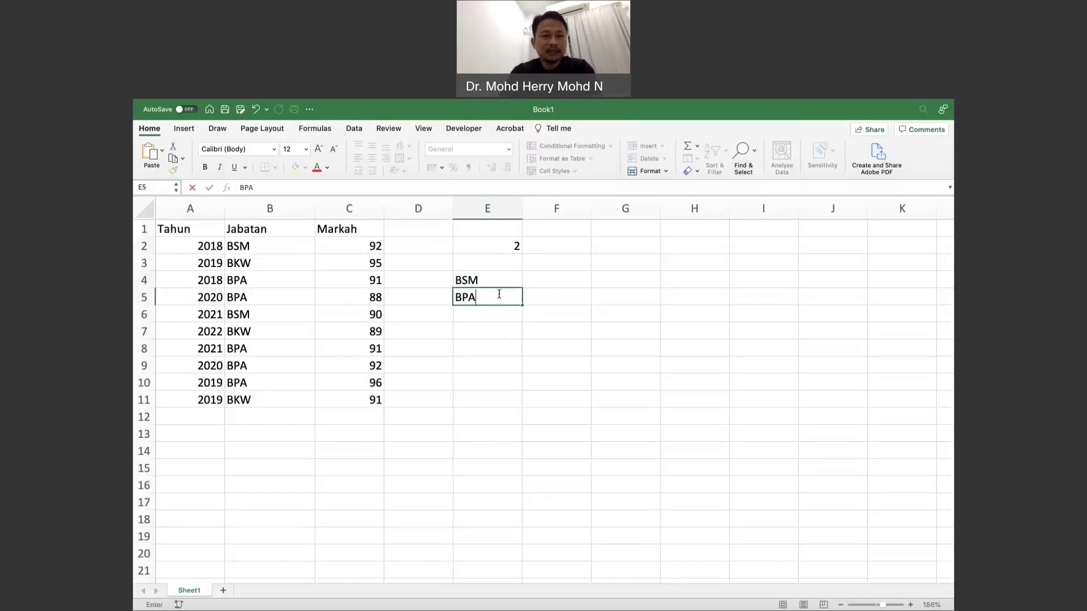
key(Return)
text(BKW)
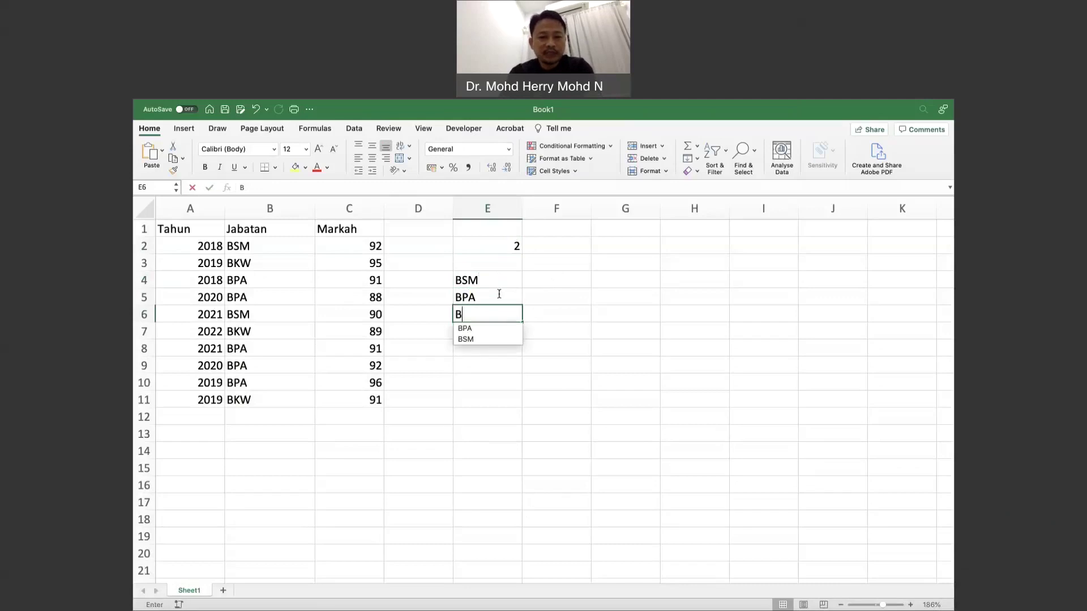
Step: Start a SUMIF formula in F4 with the absolute Jabatan range $B$2:$B$11 as its range argument
click(566, 276)
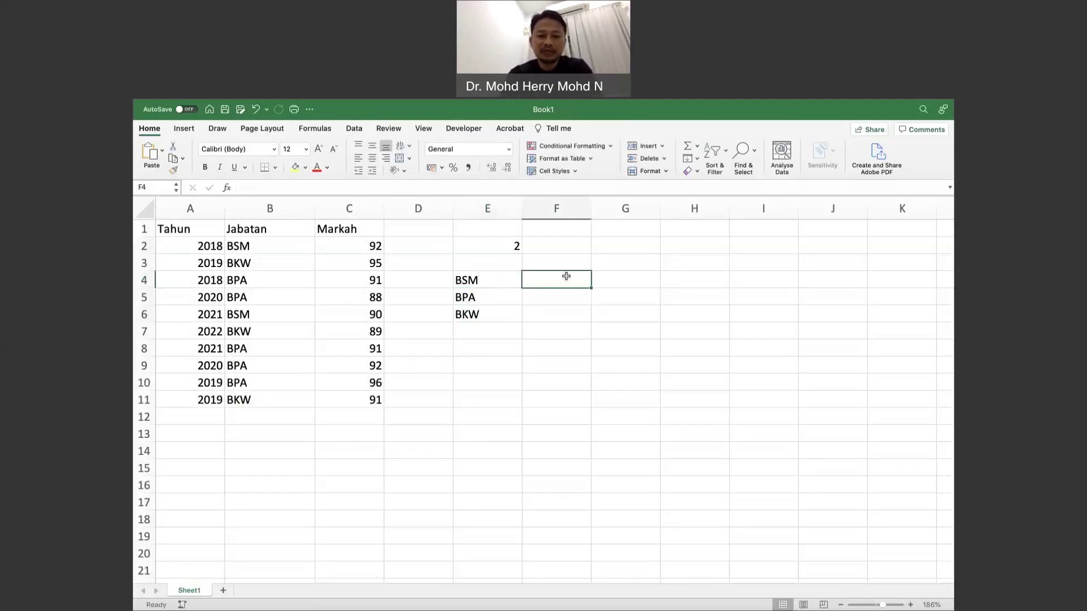
text(=s)
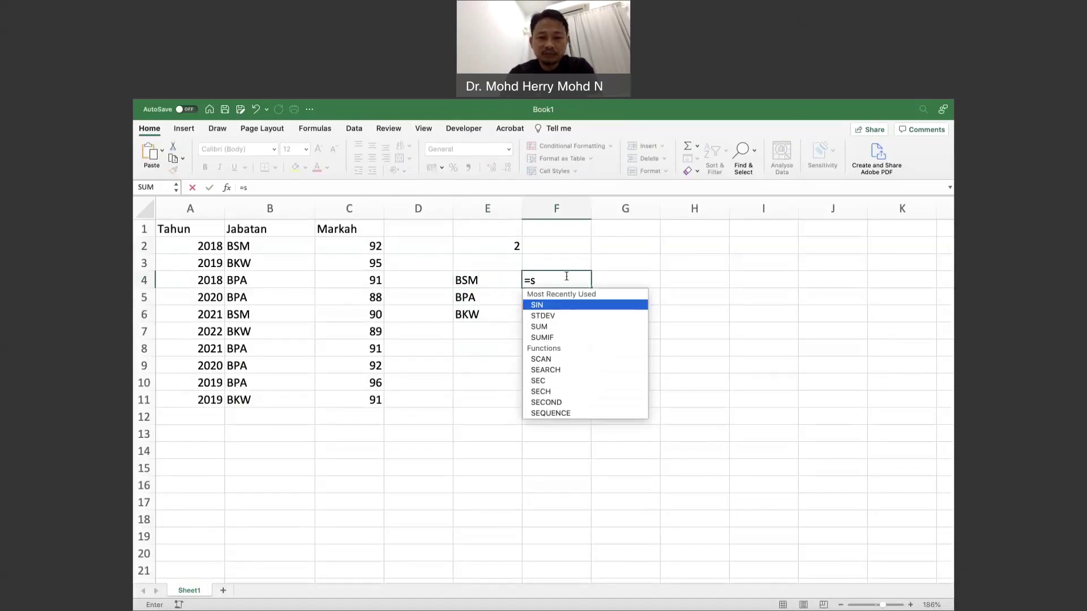
text(umif)
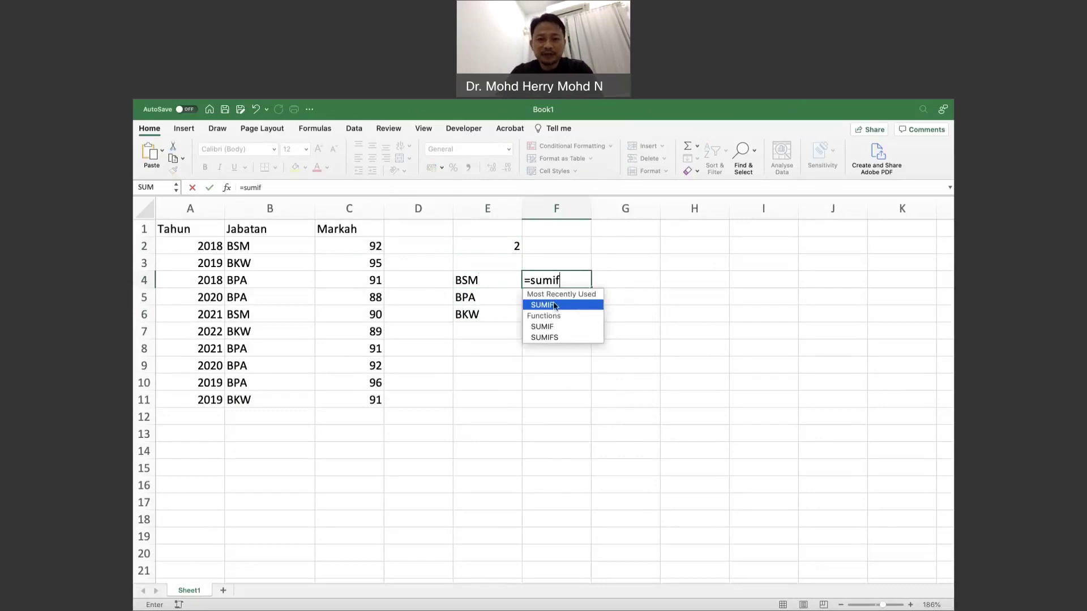
double_click(554, 305)
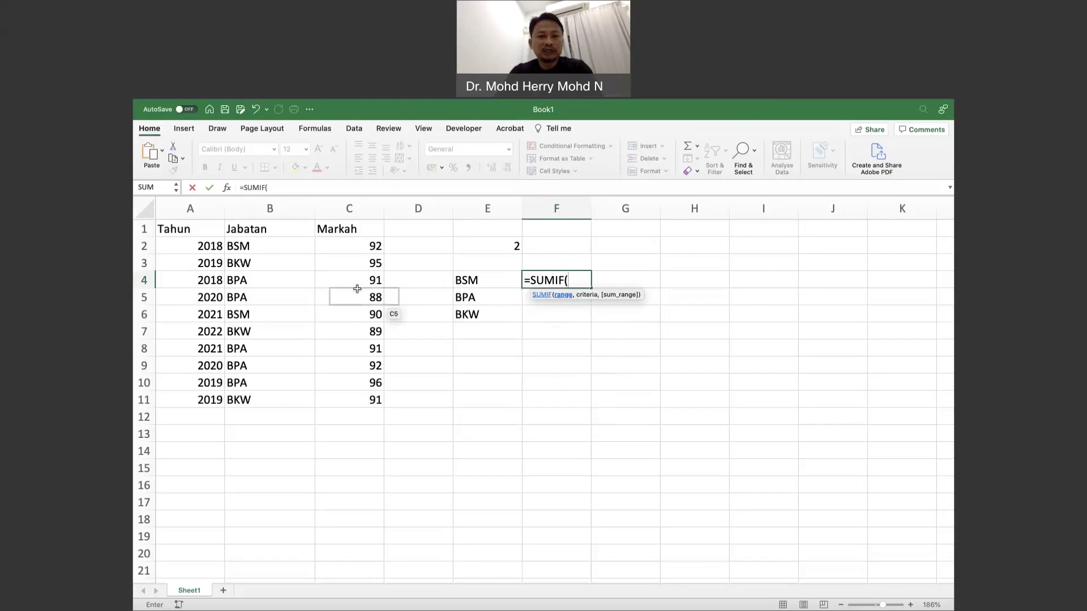
click(274, 247)
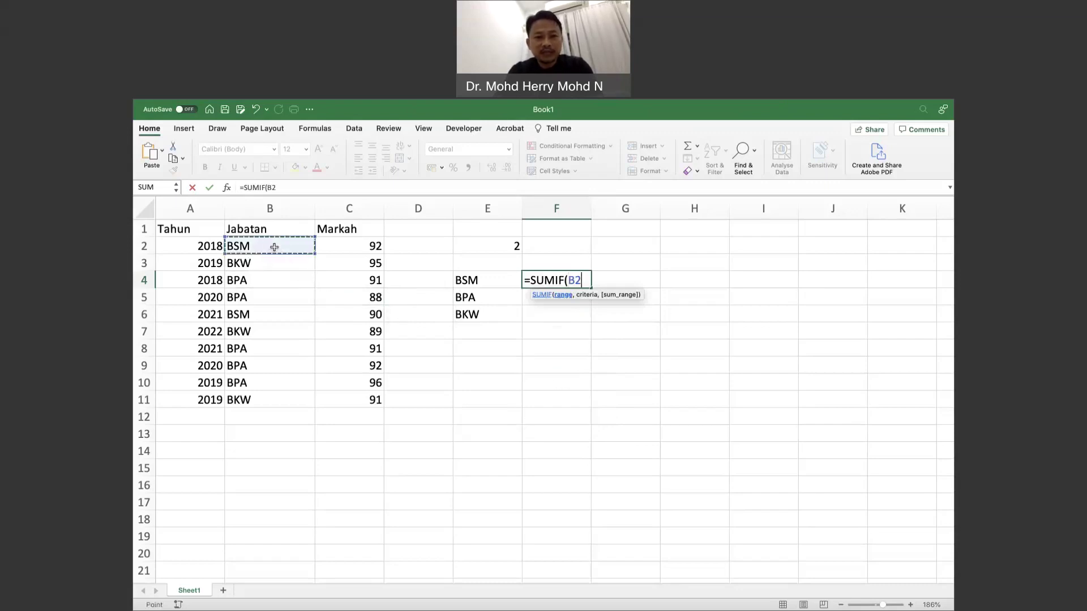
drag(274, 250, 273, 398)
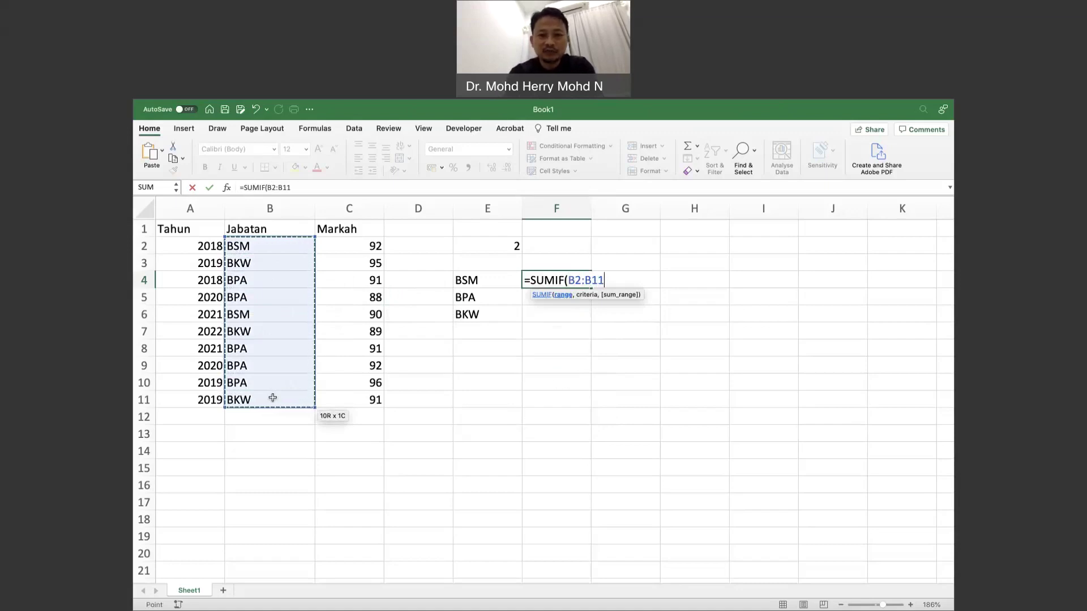
key(F4)
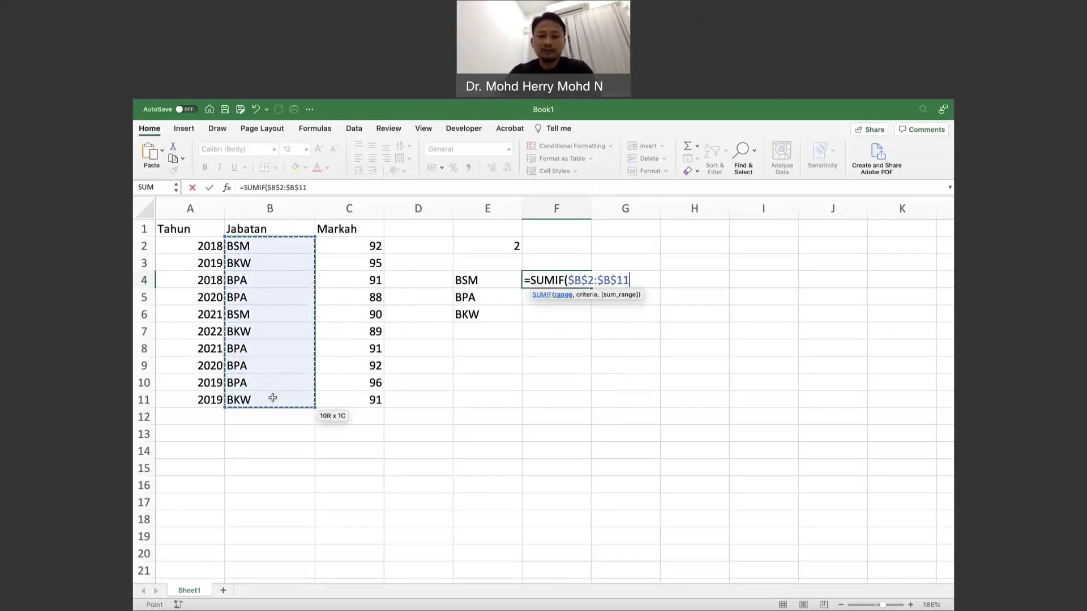
text(,)
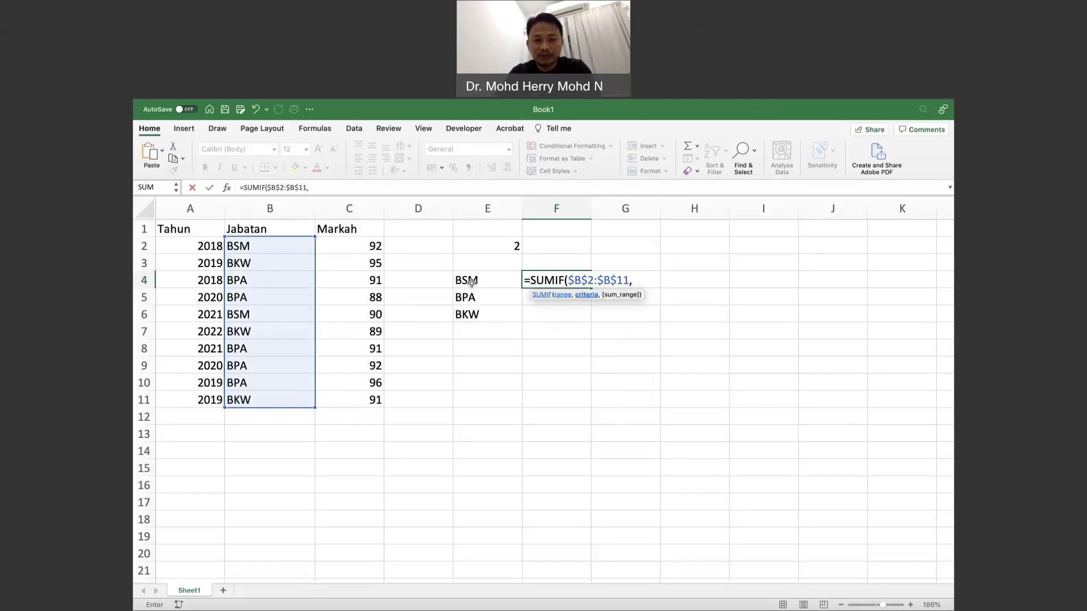
text(")
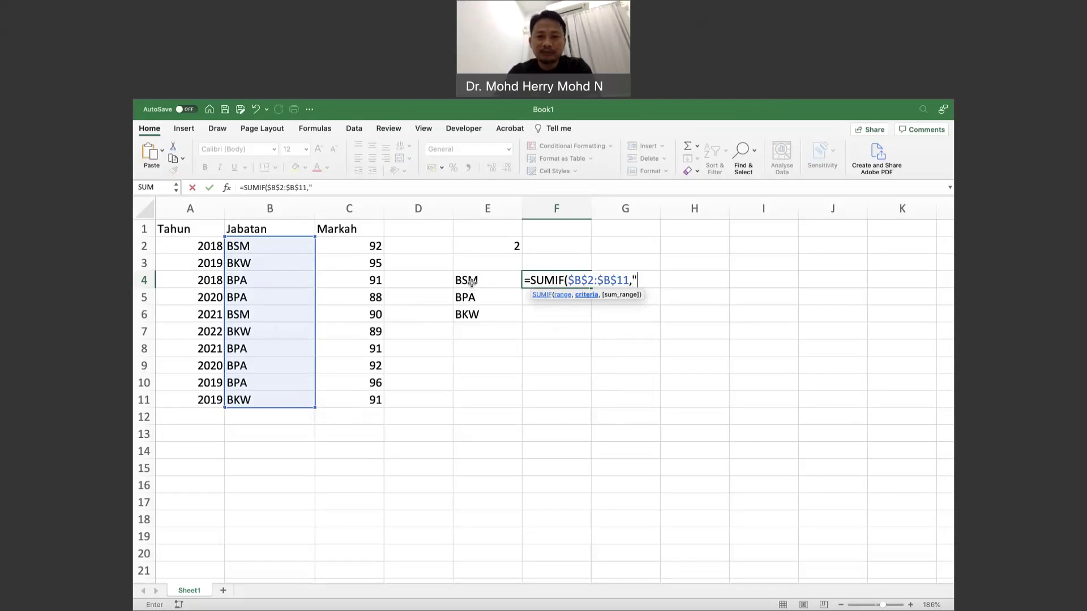
text(BSM")
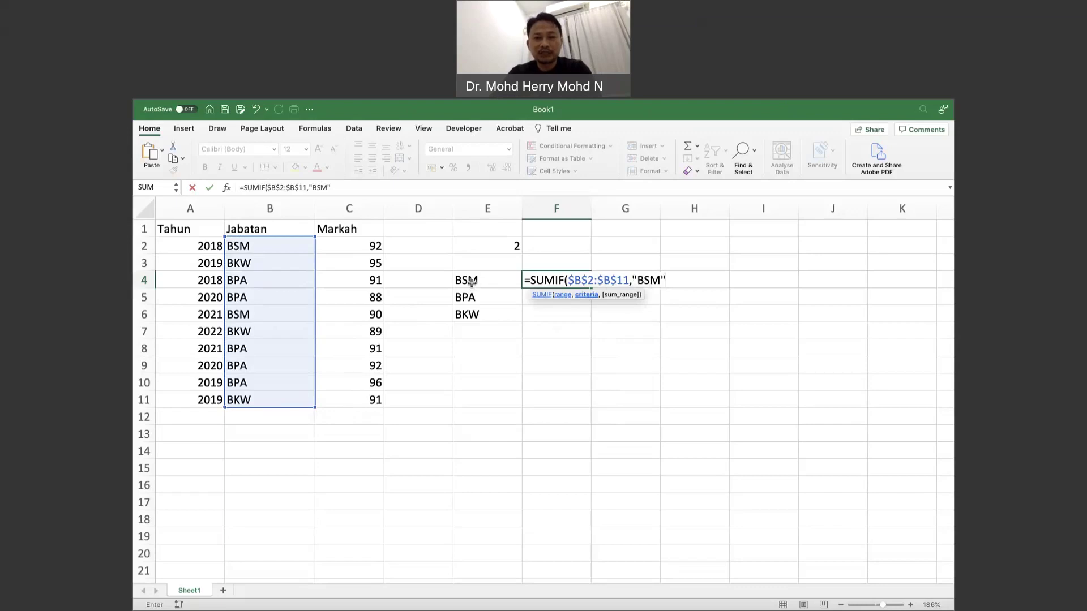
key(BackSpace)
key(BackSpace)
key(BackSpace)
key(BackSpace)
key(BackSpace)
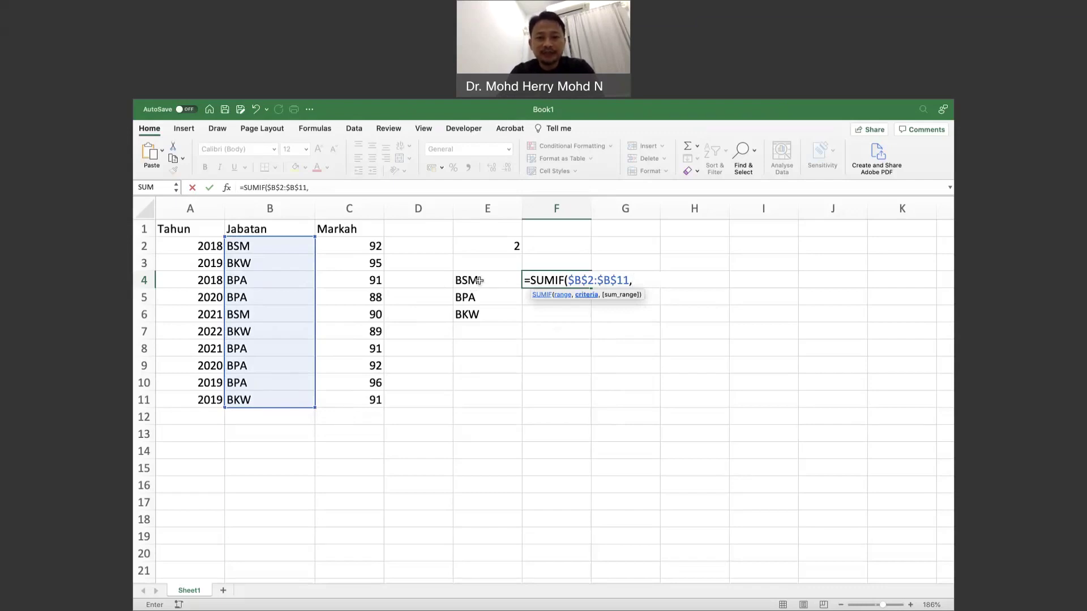
Step: Finish the SUMIF formula in F4 with cell E4 as the criterion and the absolute Markah range $C$2:$C$11 as the sum range
click(479, 280)
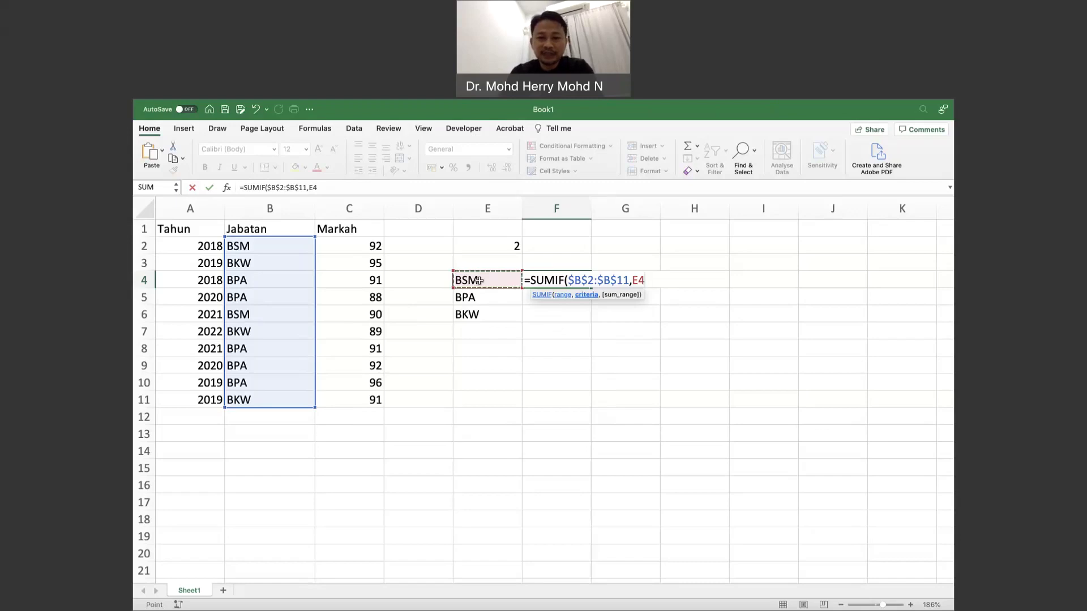
text(,)
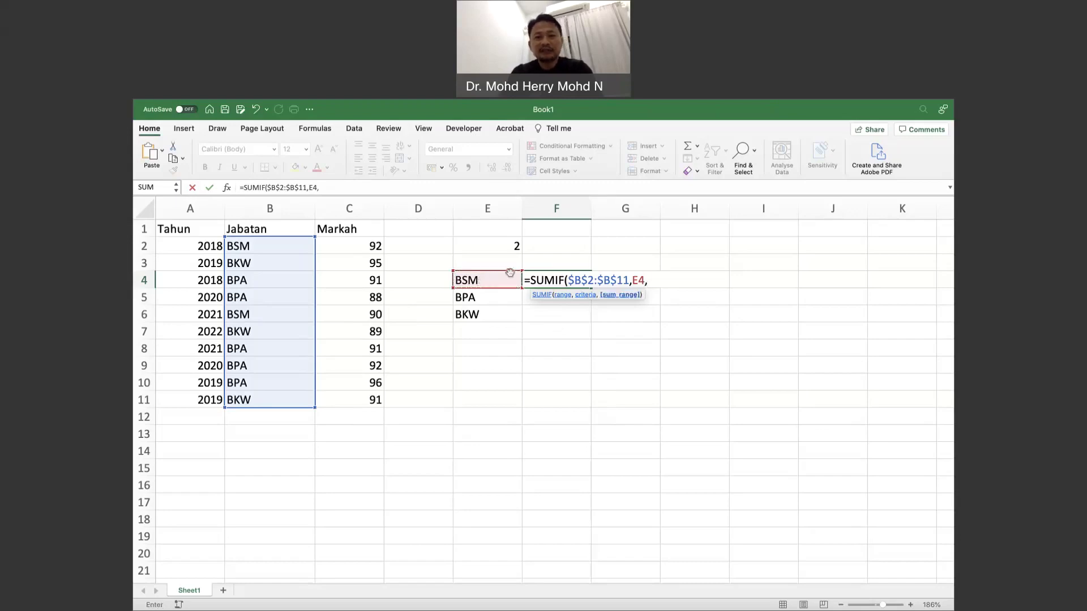
click(361, 247)
drag(362, 247, 376, 399)
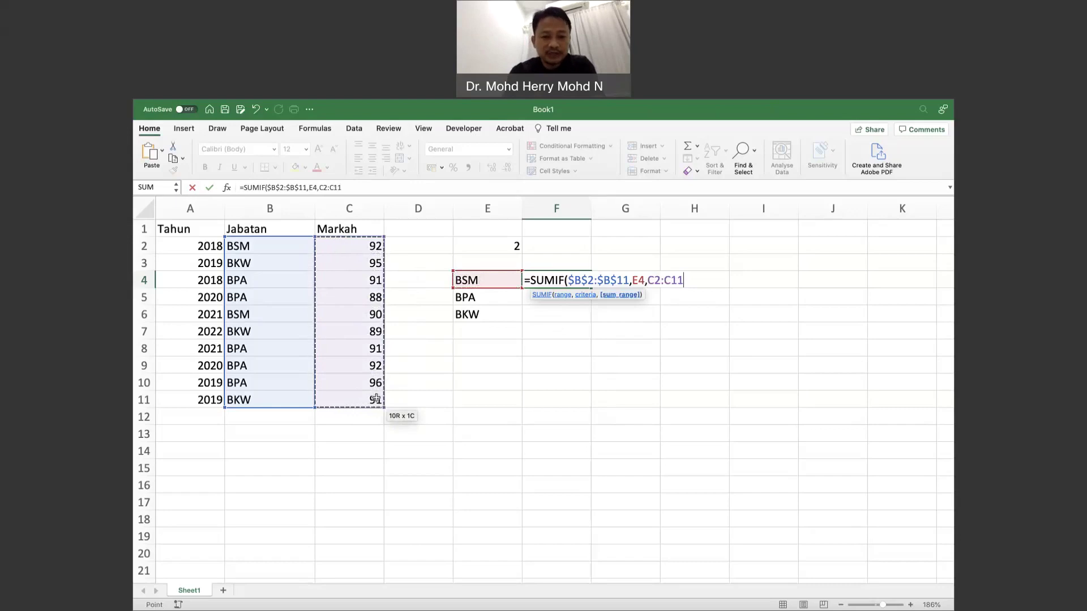
key(F4)
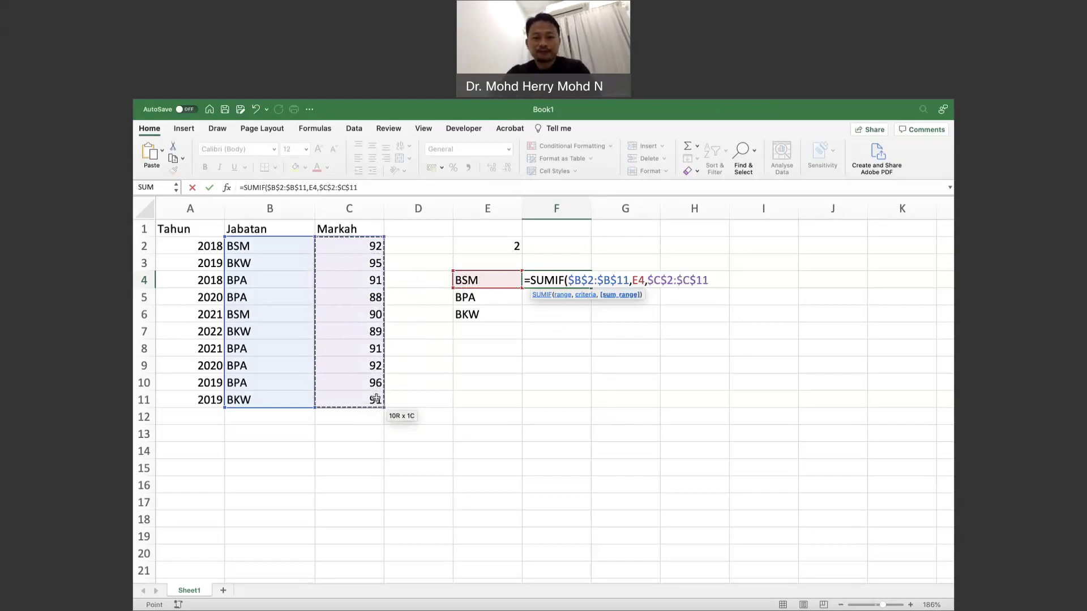
text())
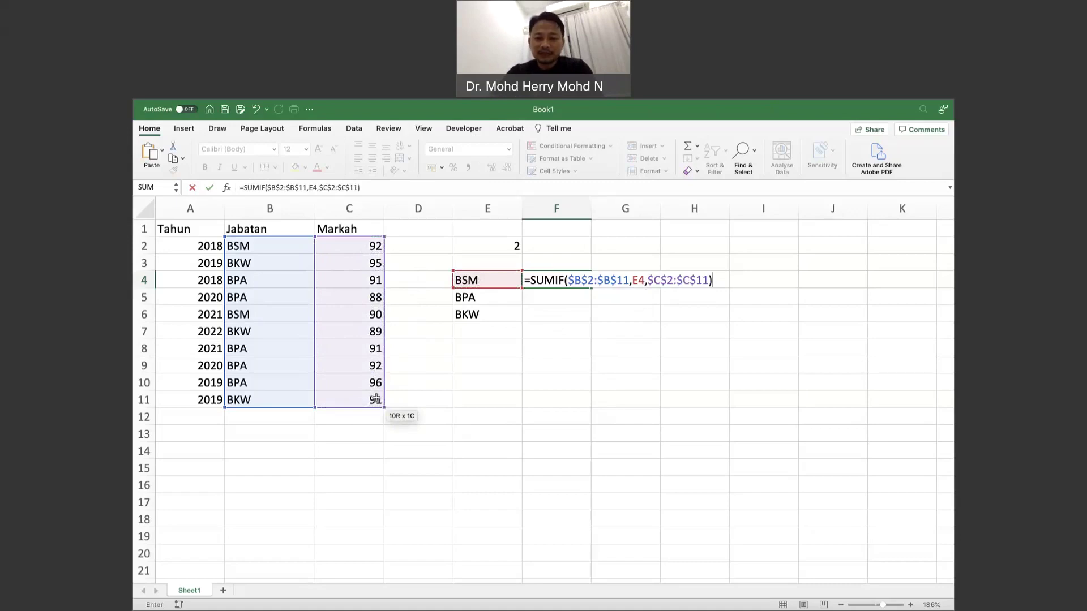
key(Return)
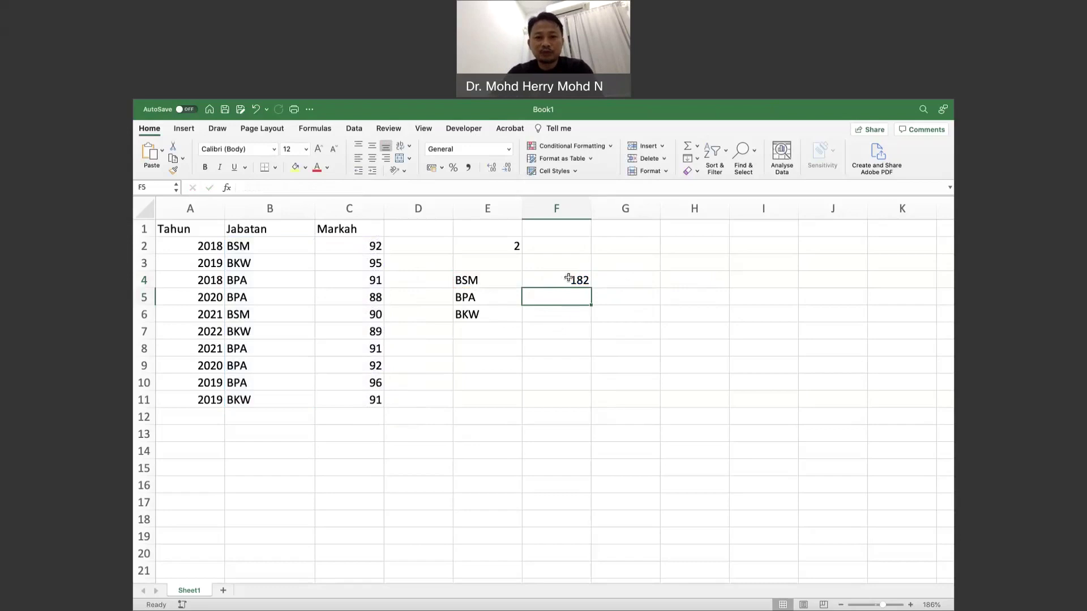
Step: Fill the SUMIF formula from F4 down to F6 and check the copied formula in F5
click(569, 278)
drag(591, 288, 589, 316)
click(567, 296)
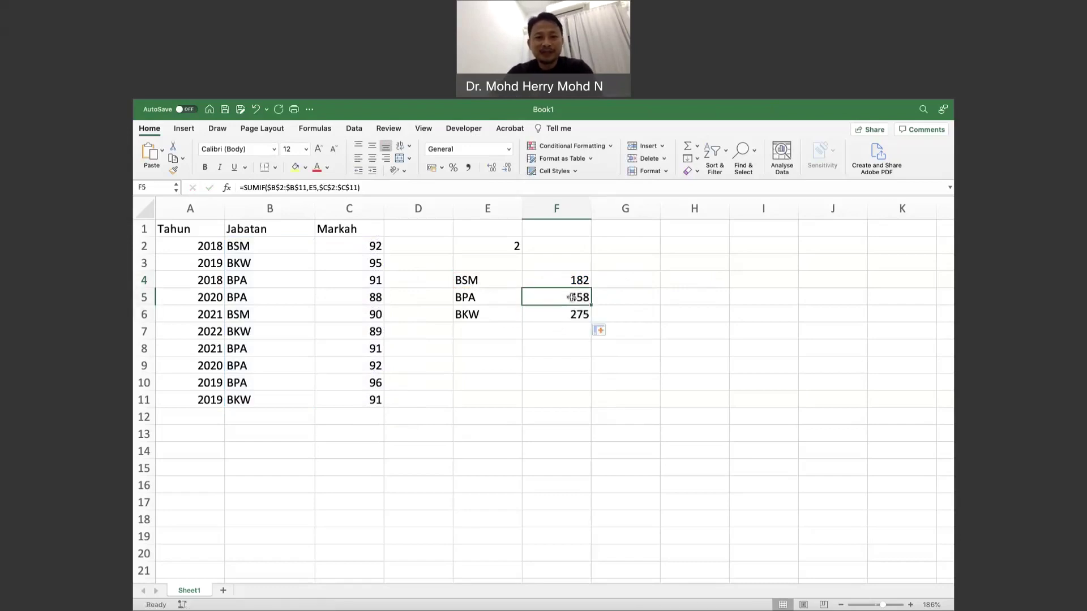
click(484, 298)
click(555, 300)
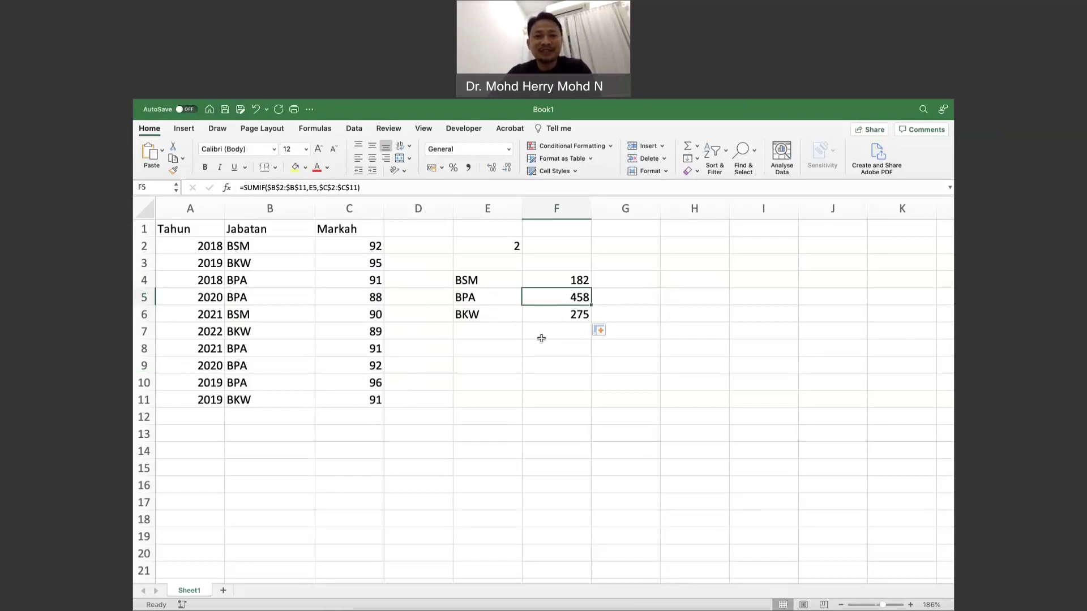
Step: Turn on Show Formulas so the worksheet displays formulas instead of results
click(552, 280)
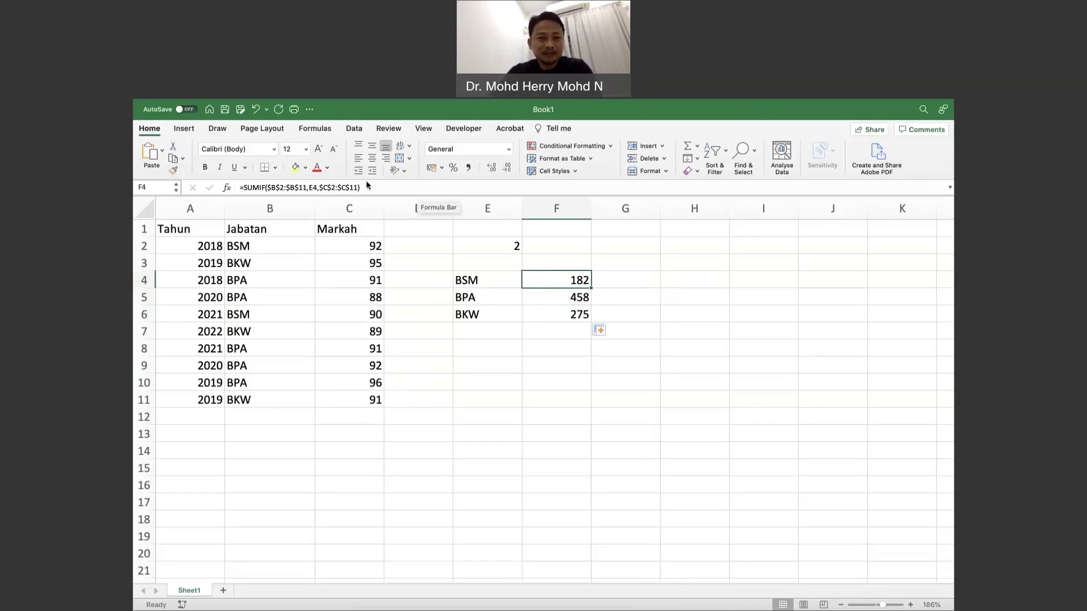
click(319, 130)
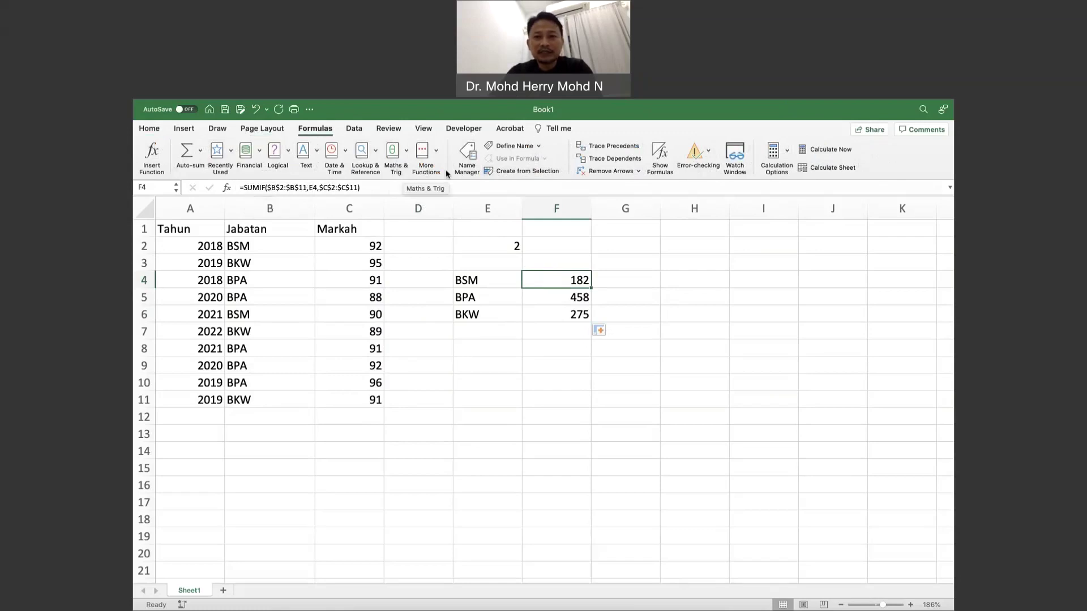
click(355, 129)
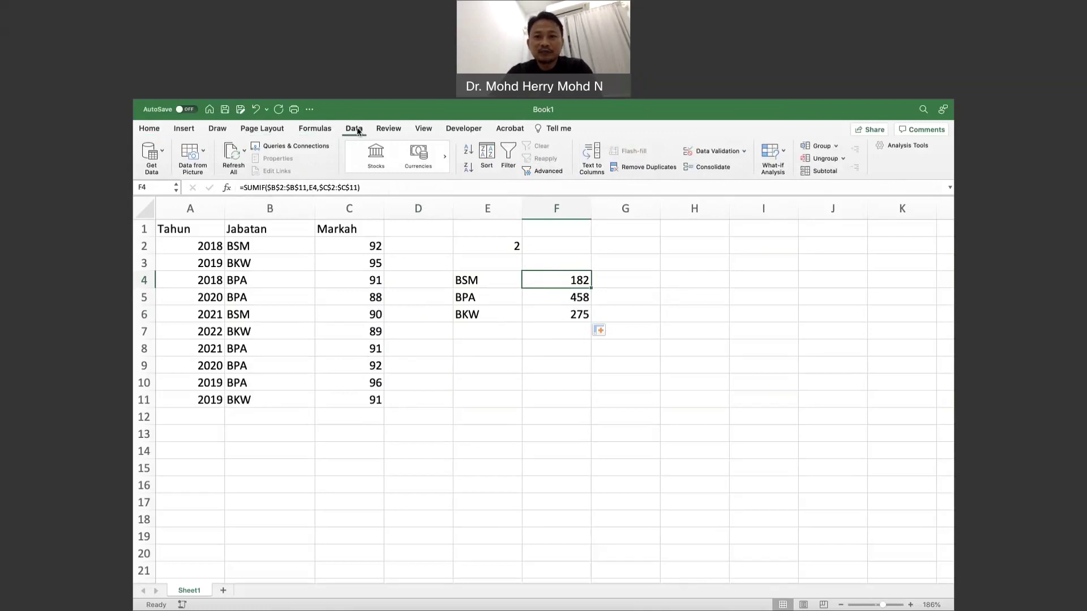
click(390, 129)
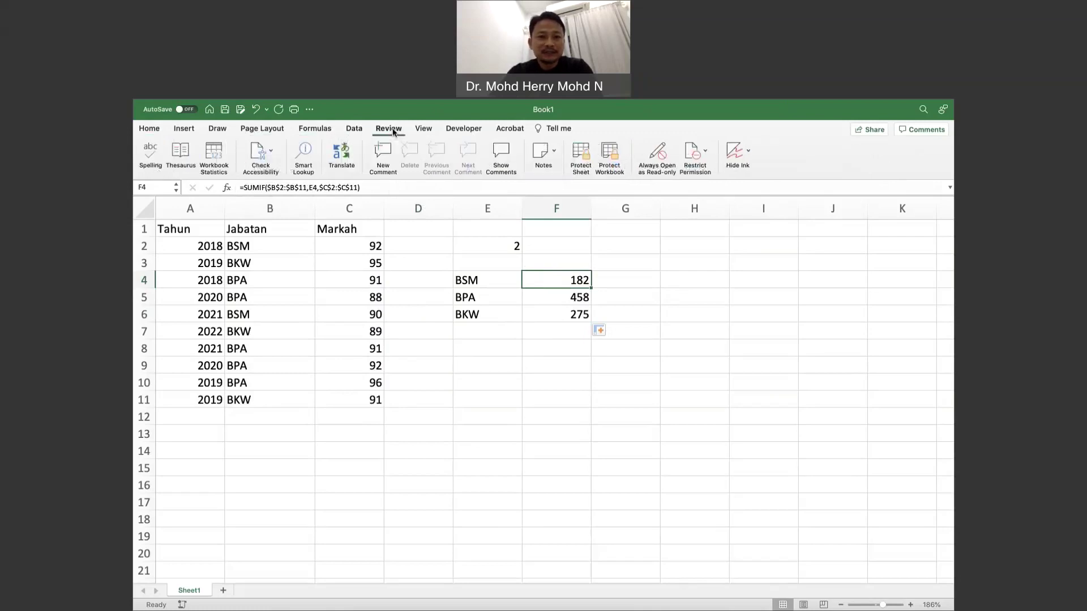
click(424, 130)
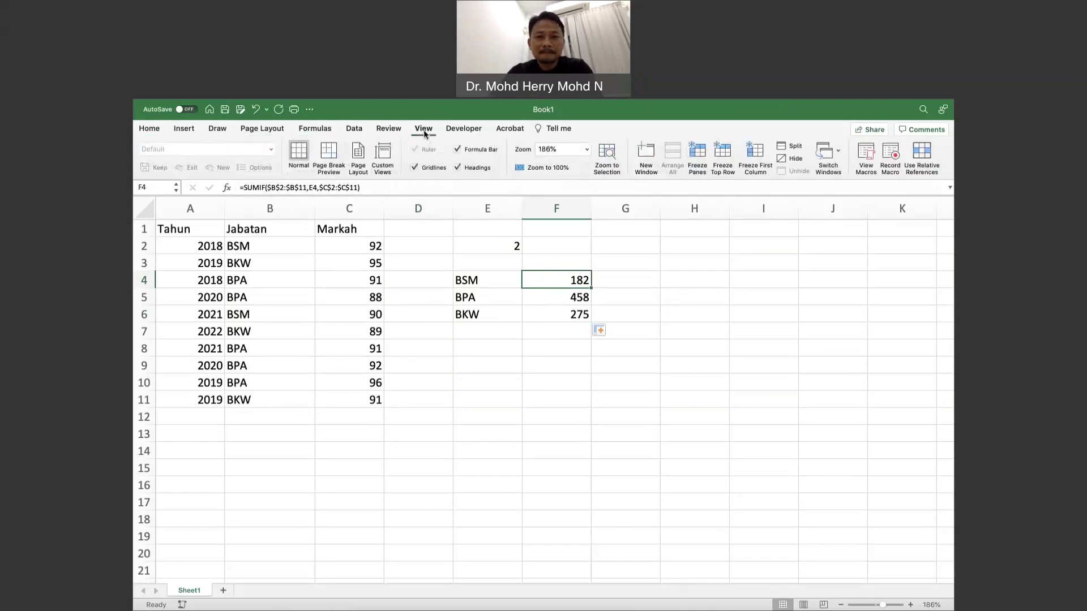
click(313, 132)
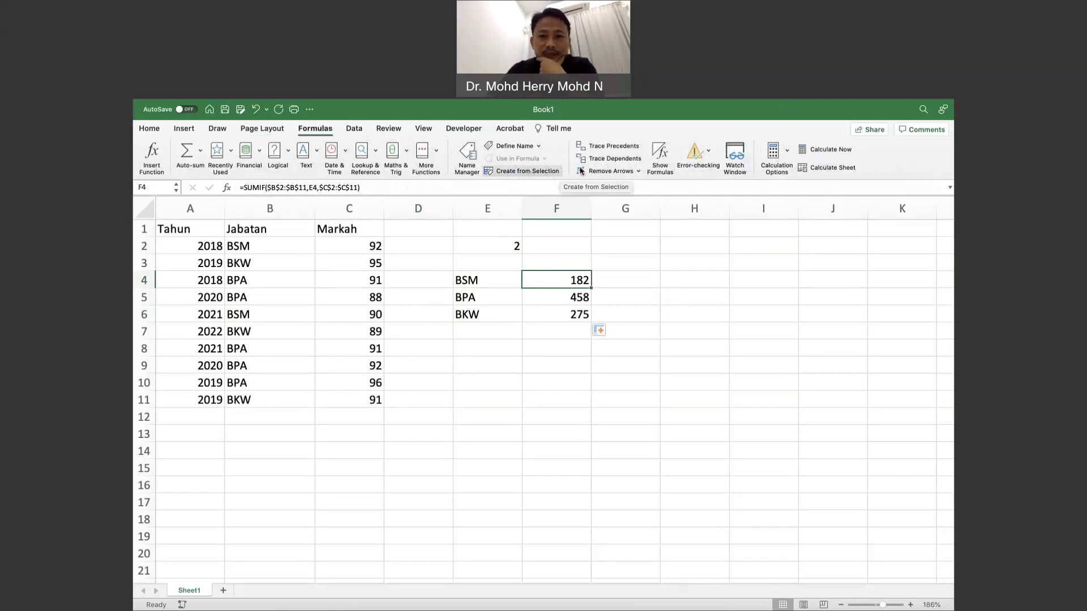
click(658, 155)
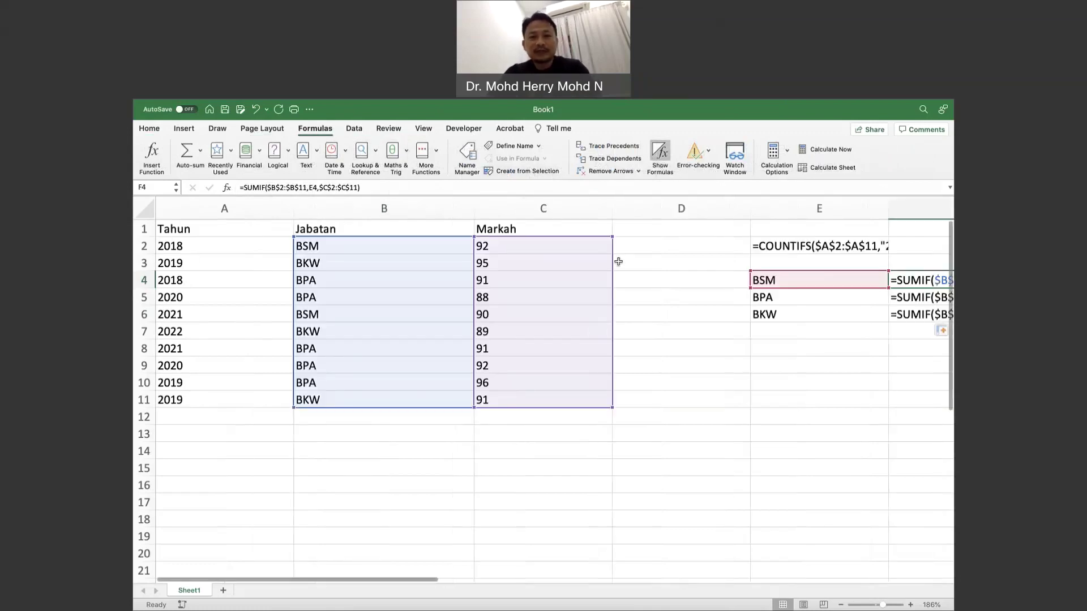
Step: Widen columns F and E so the full SUMIF and COUNTIFS formulas fit in their cells
scroll(688, 331, right, 5)
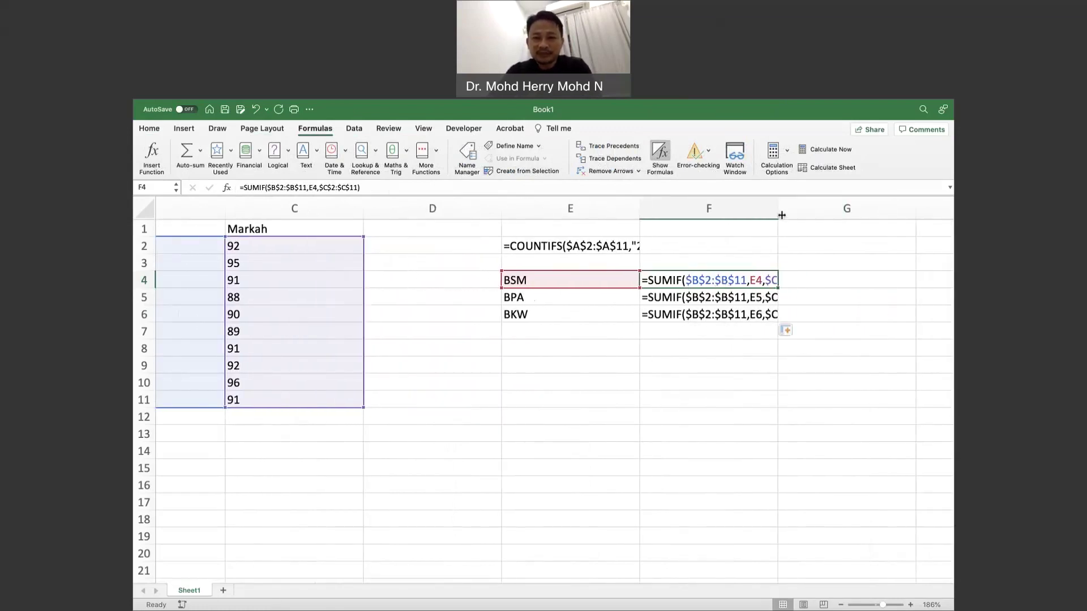
drag(781, 215, 871, 214)
scroll(744, 351, left, 2)
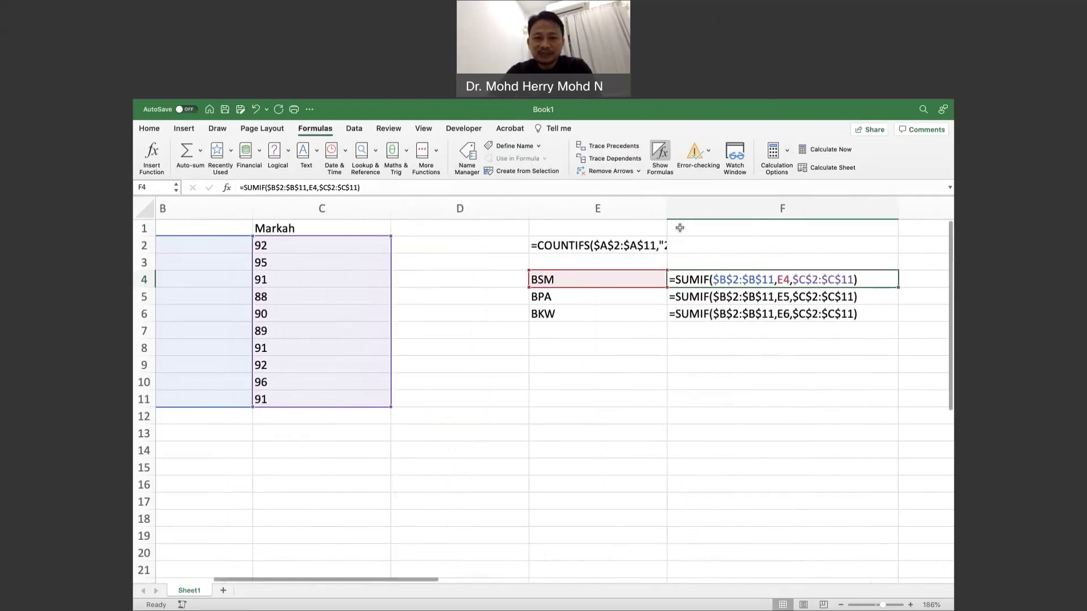
drag(667, 214, 807, 214)
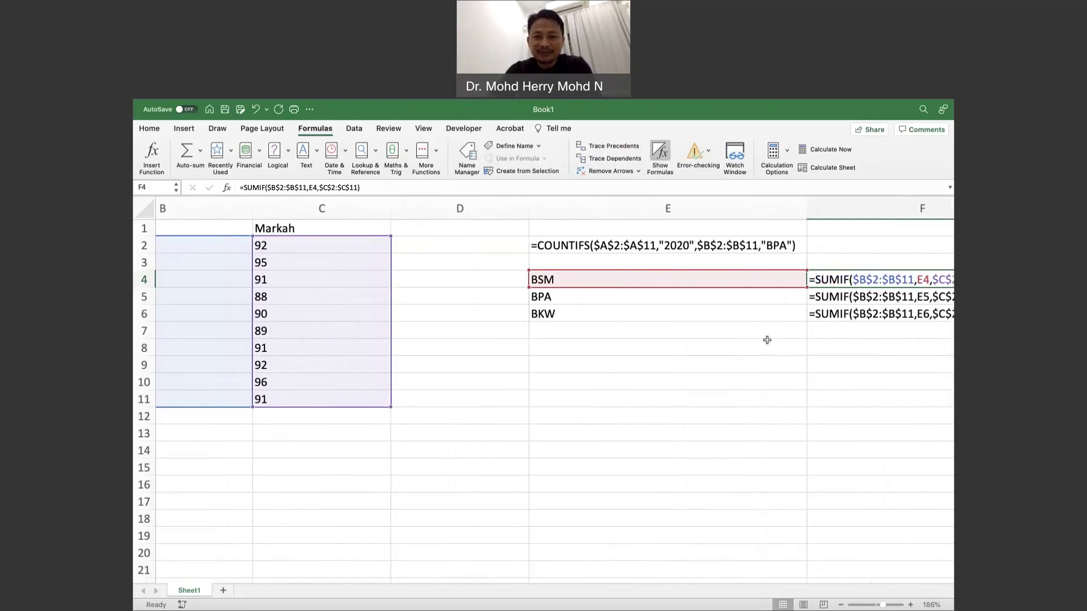
Step: Examine which table ranges the COUNTIFS formula in E2 and the SUMIF formula in F4 refer to
scroll(767, 340, right, 2)
scroll(767, 340, right, 5)
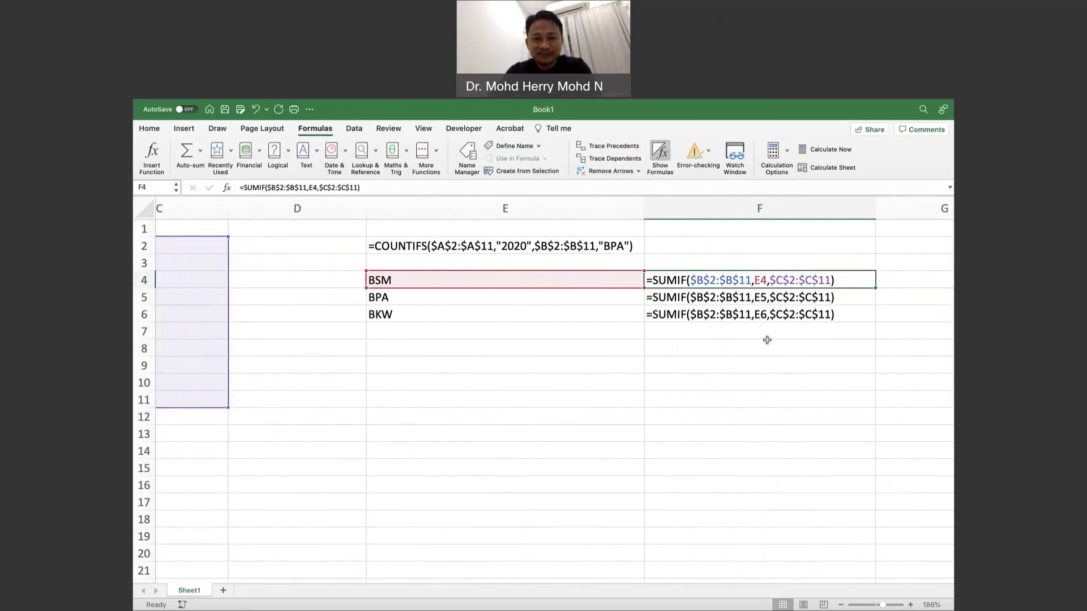
scroll(767, 340, left, 15)
scroll(767, 340, right, 5)
click(773, 255)
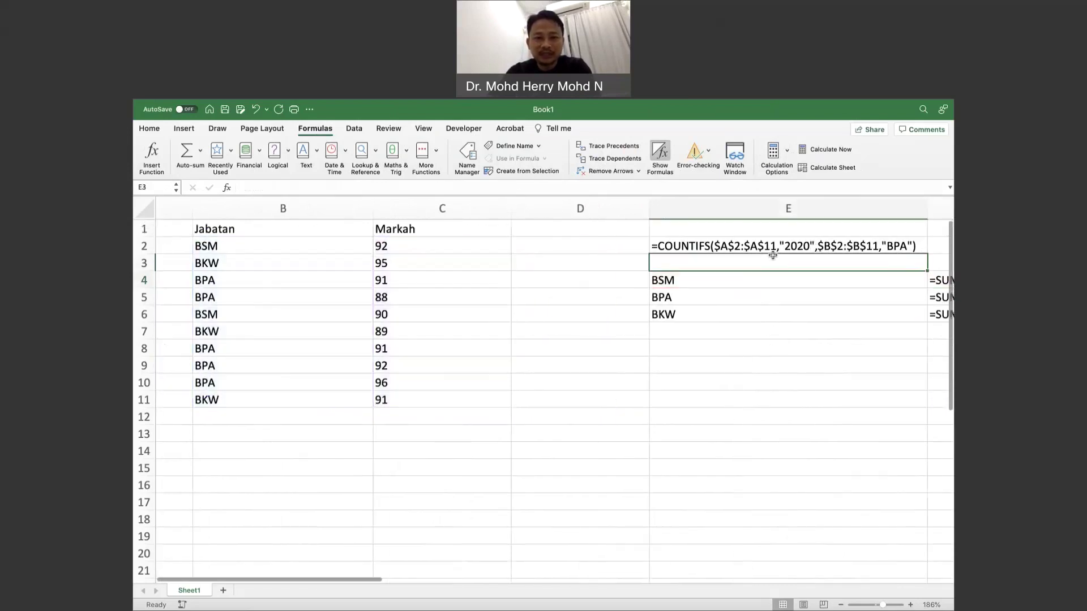
scroll(649, 365, left, 2)
double_click(752, 247)
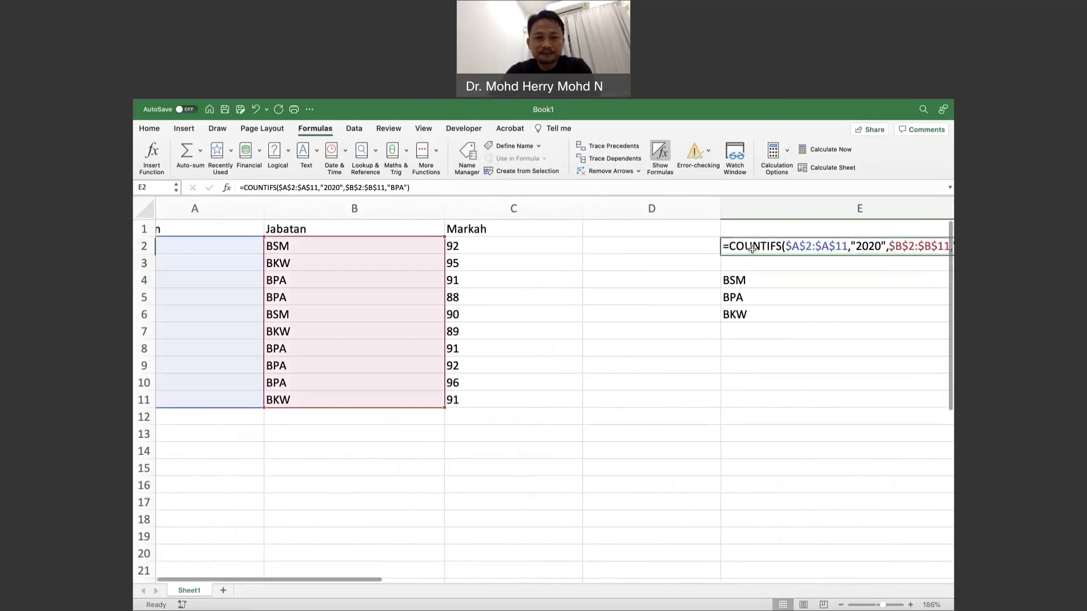
scroll(481, 368, left, 2)
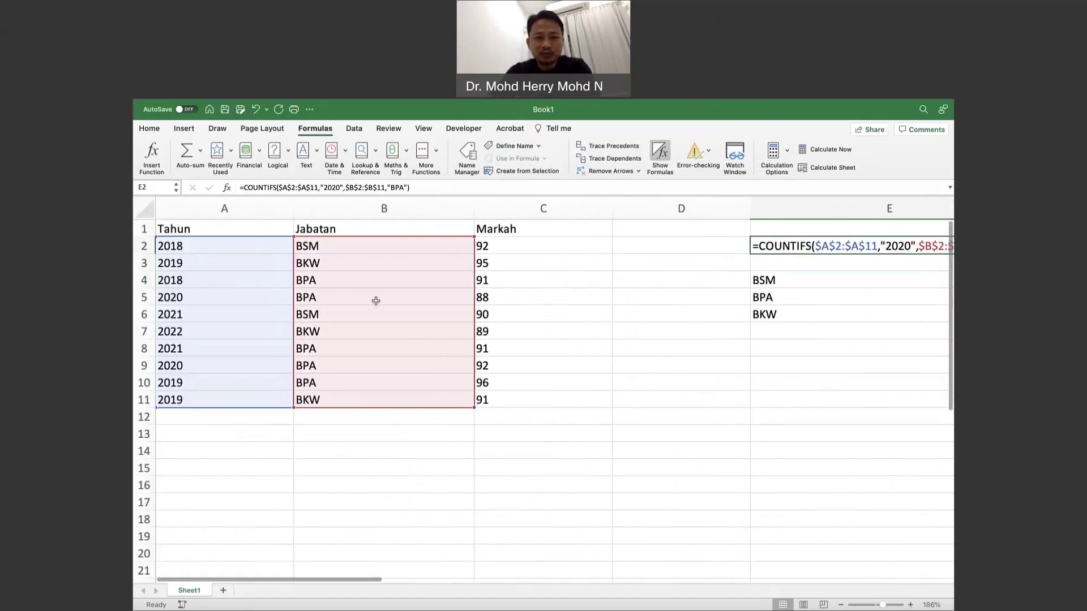
scroll(569, 348, right, 3)
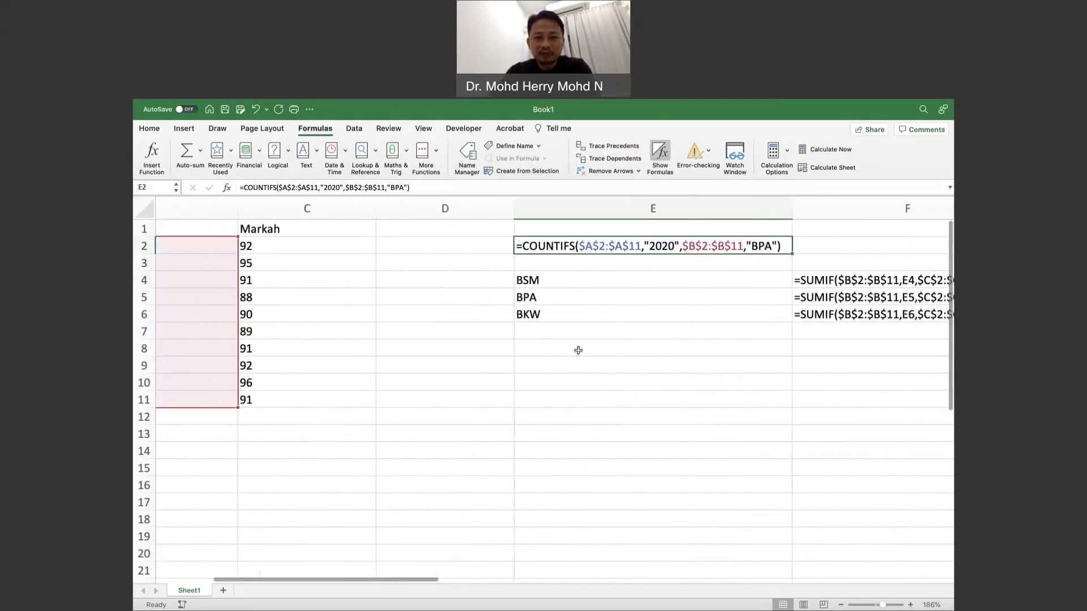
double_click(829, 280)
scroll(484, 422, left, 1)
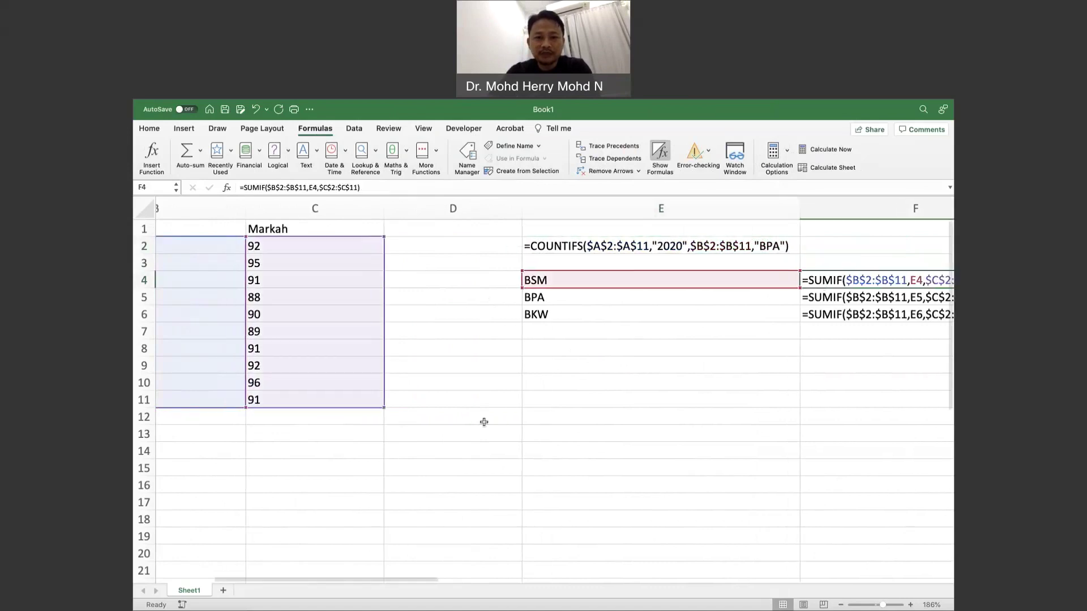
scroll(484, 422, left, 2)
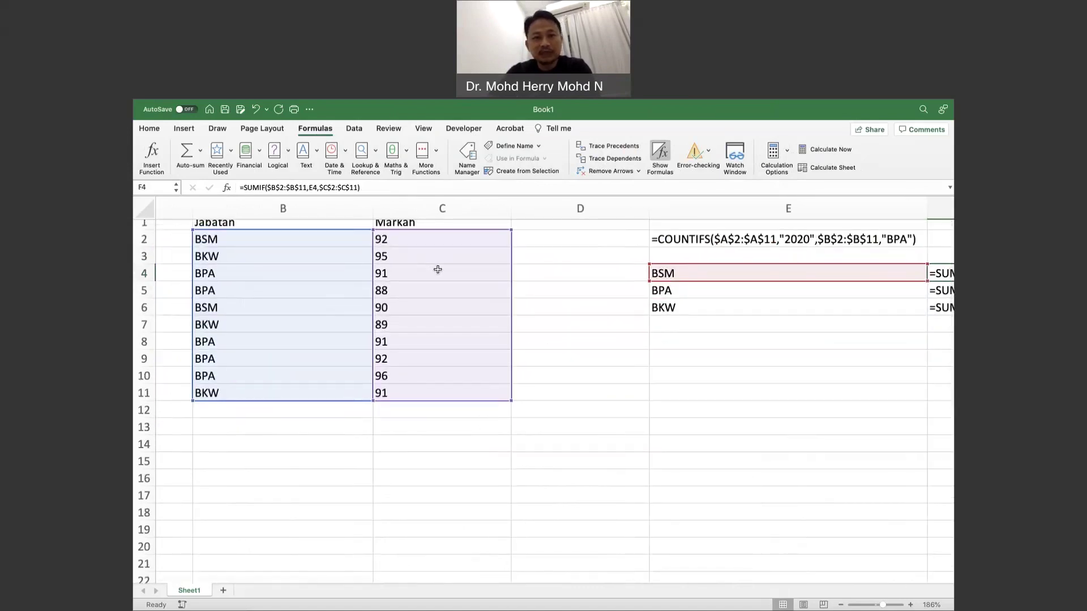